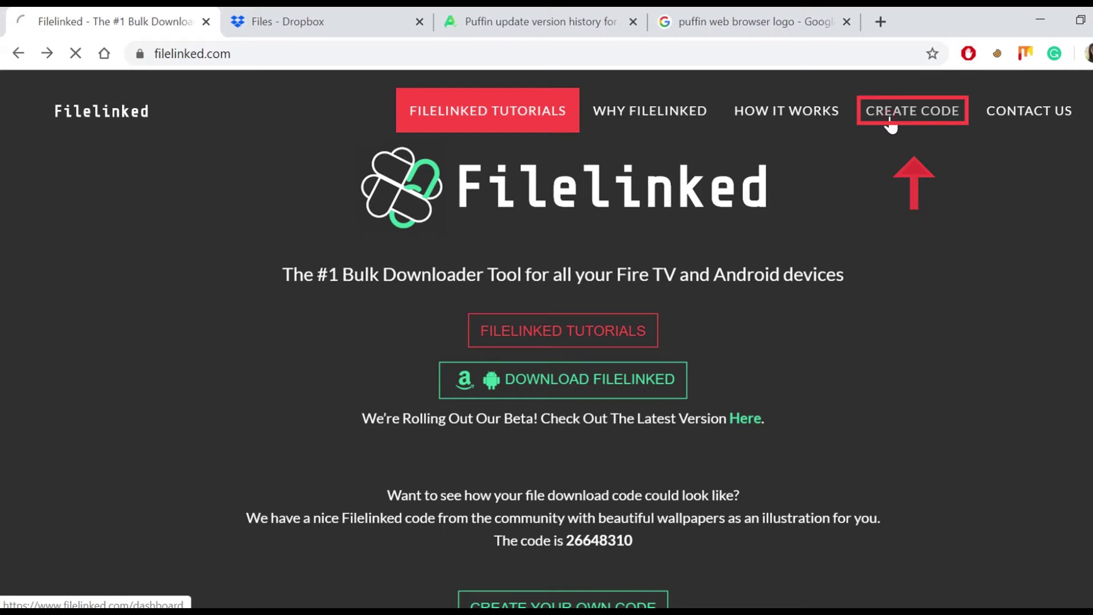
Log into Filelinked with the account e-mail and password, then scroll to the last configuration.
left_click(890, 120)
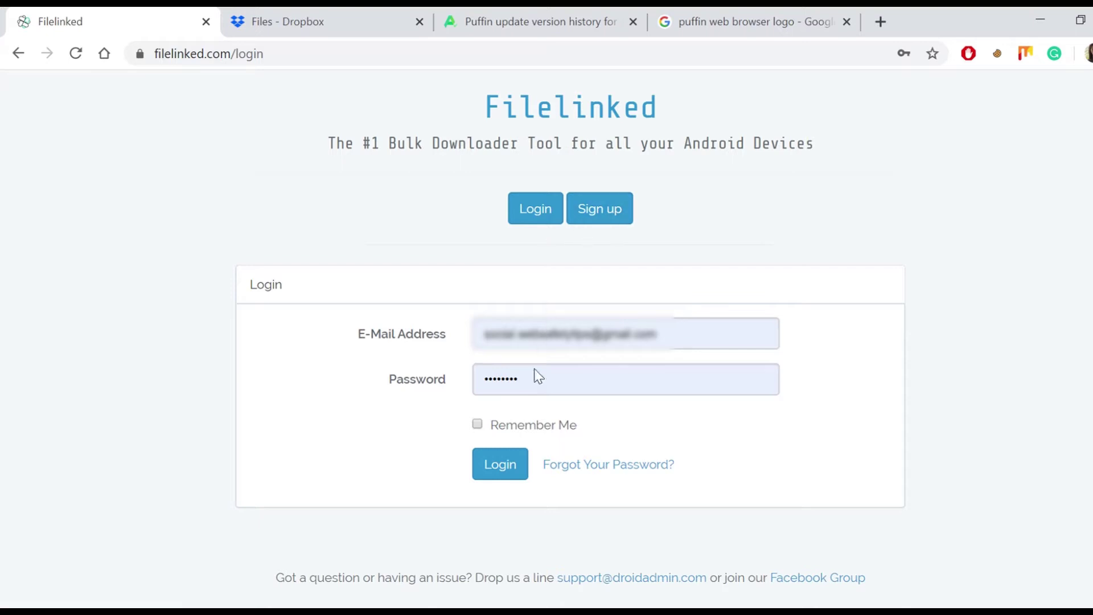
left_click(504, 466)
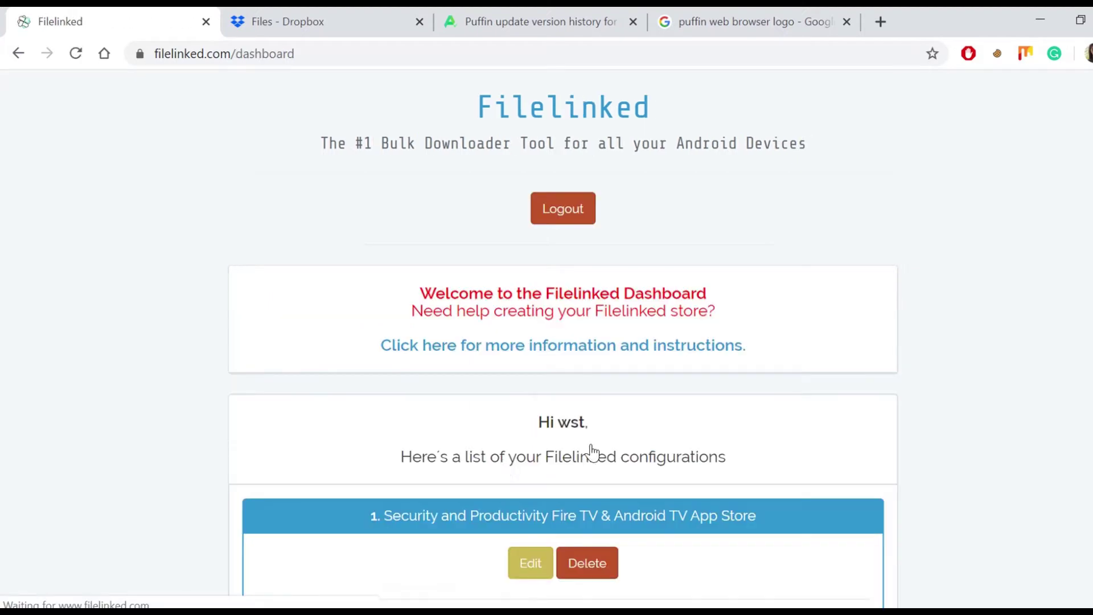
scroll(563, 339, "down", 20)
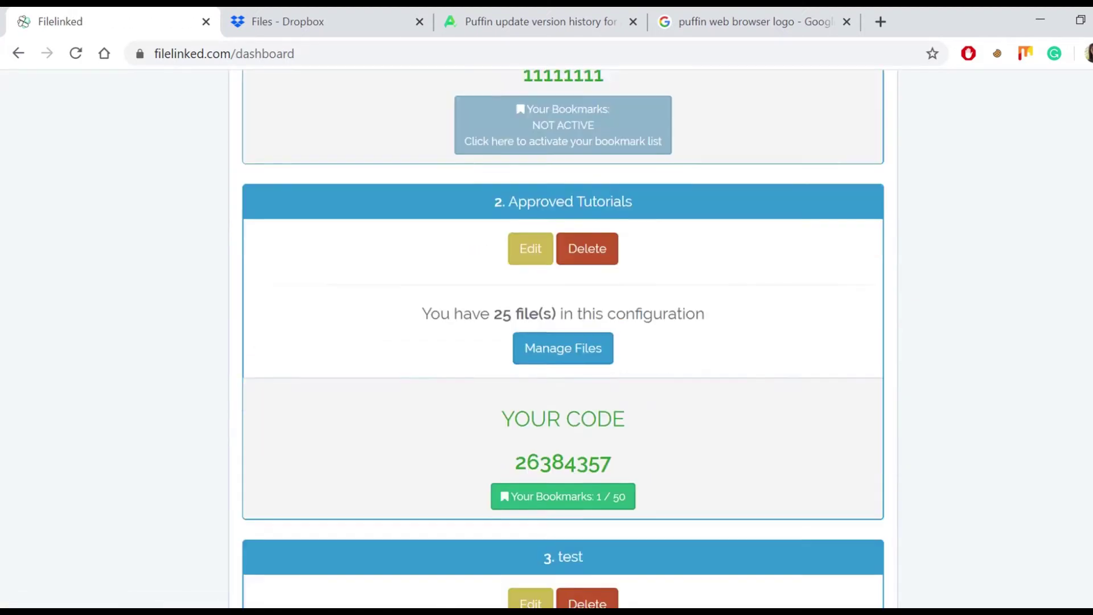
scroll(563, 339, "down", 5)
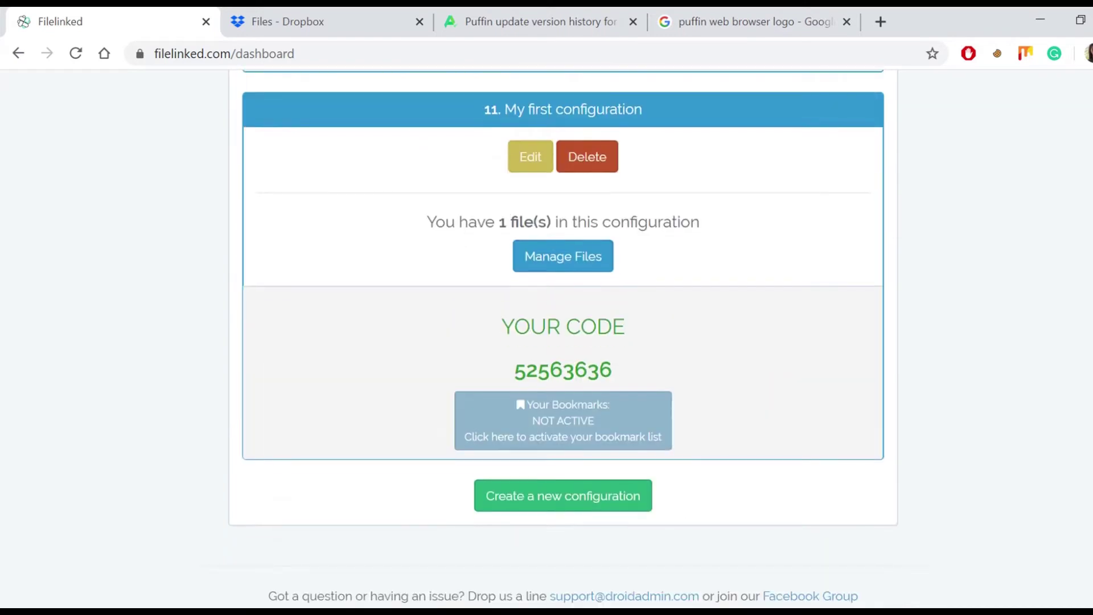
Start a new configuration and name it 'New Configuration'.
left_click(566, 493)
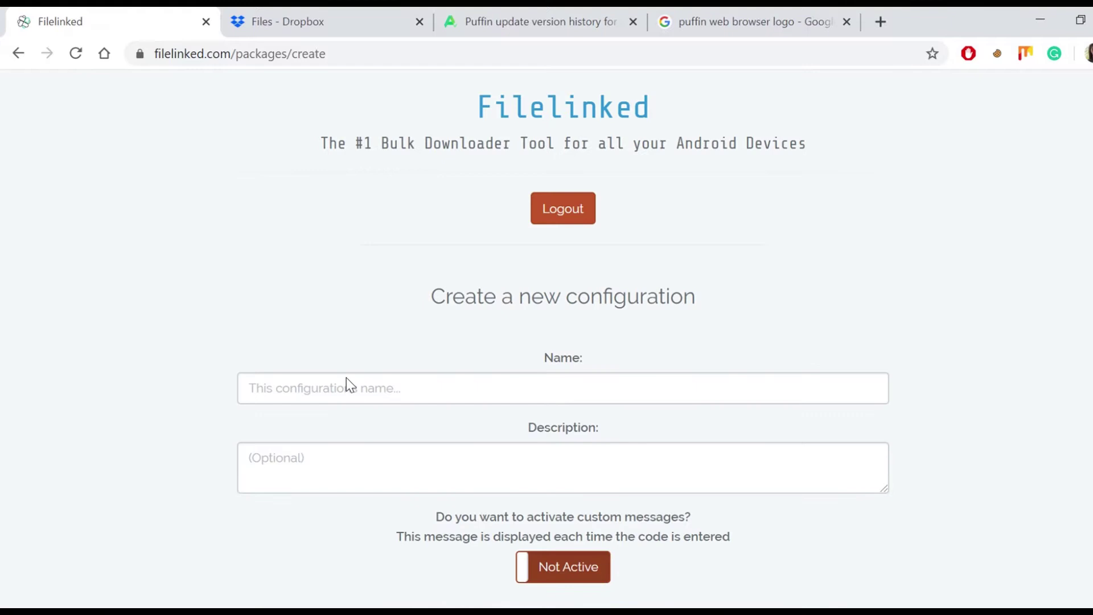
left_click(345, 389)
type("New ")
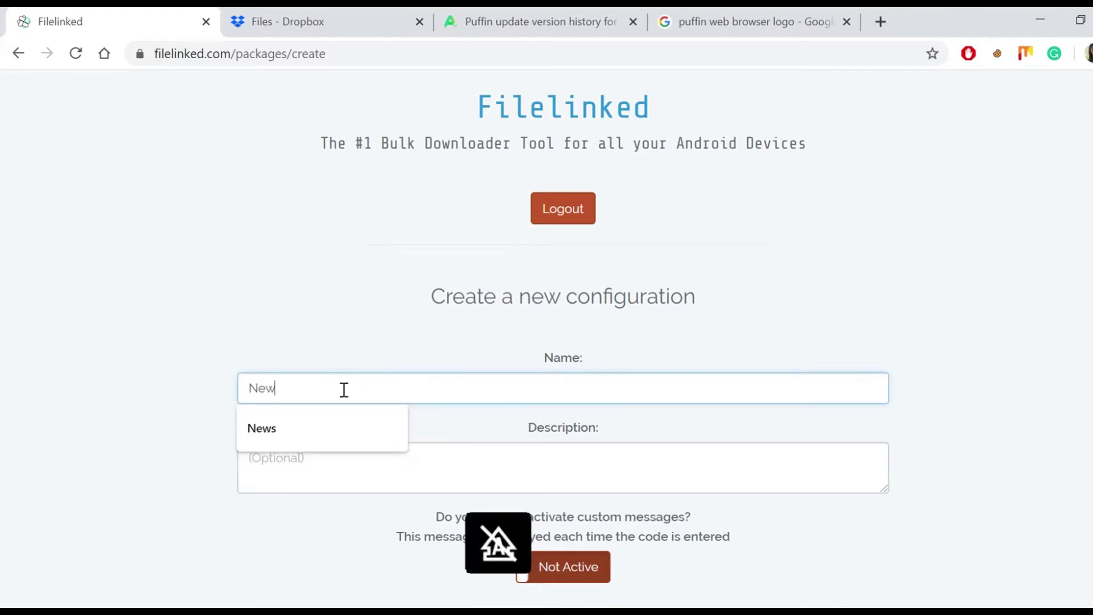
type("Cong")
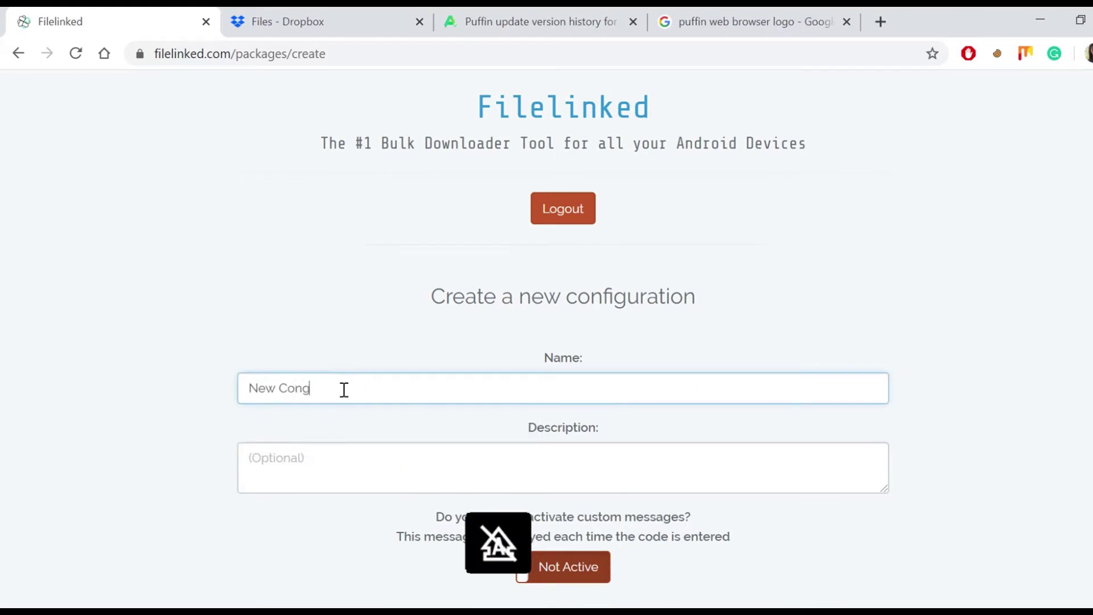
key("BackSpace")
type("figuration")
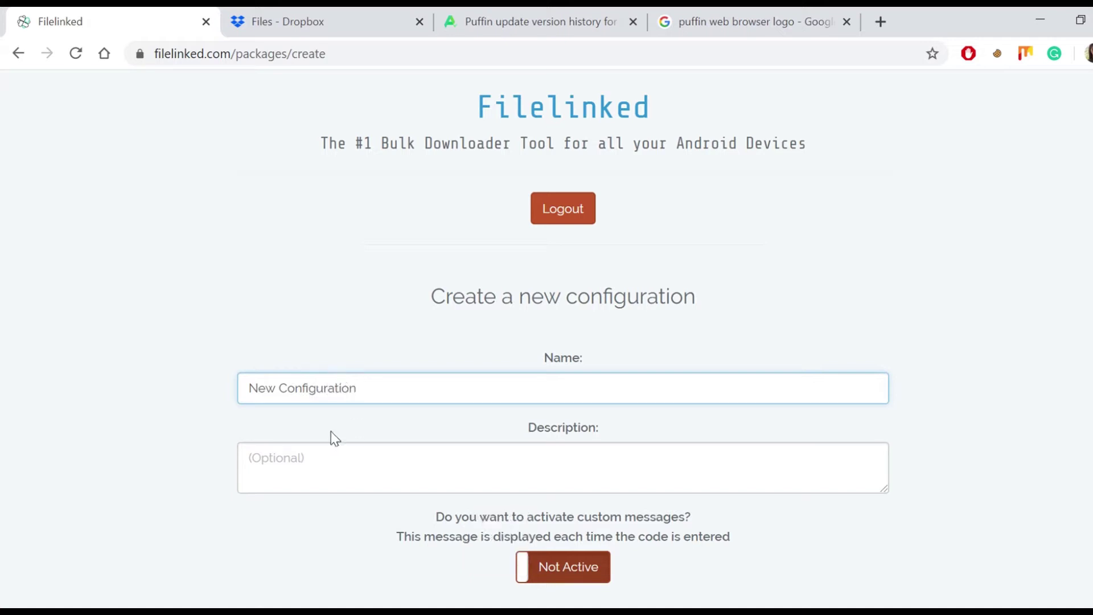
Give it the description 'This is optional' and save the configuration.
left_click(307, 465)
type("Th")
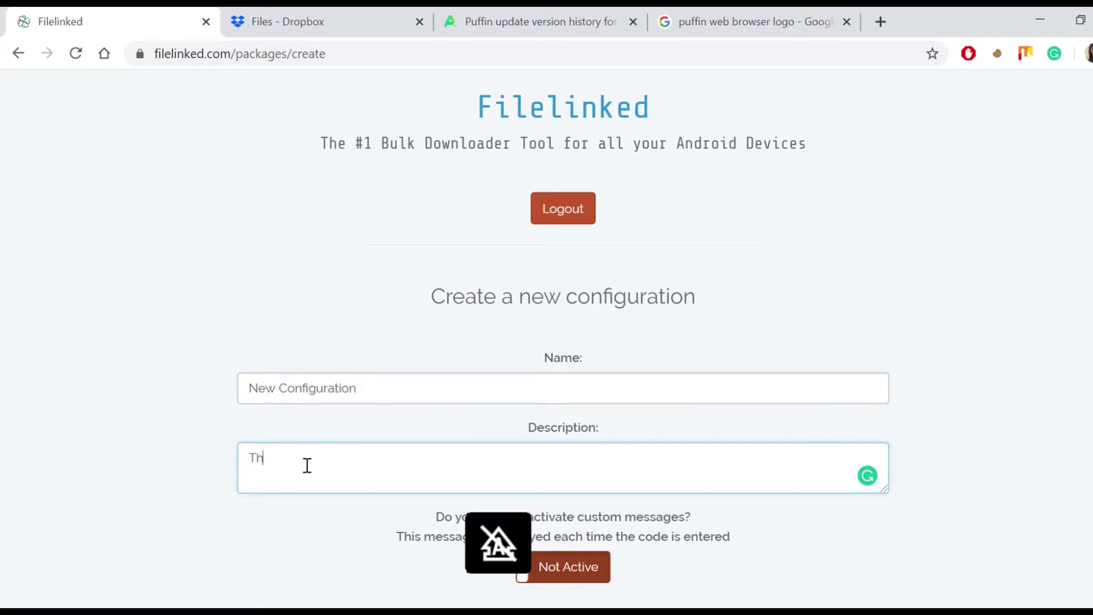
type("is is op")
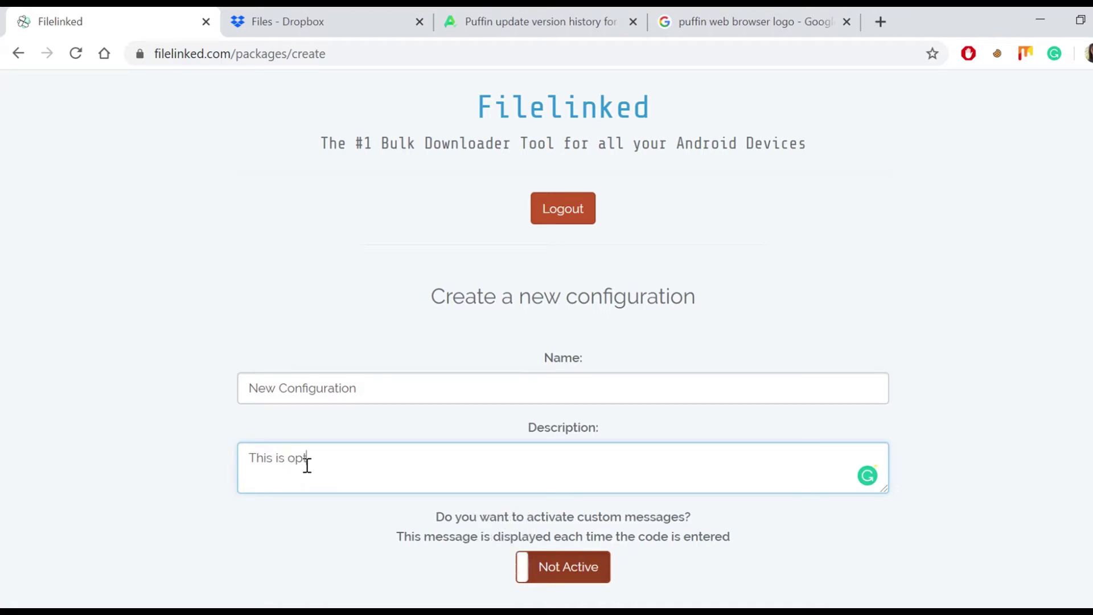
type("tional")
scroll(564, 341, "down", 7)
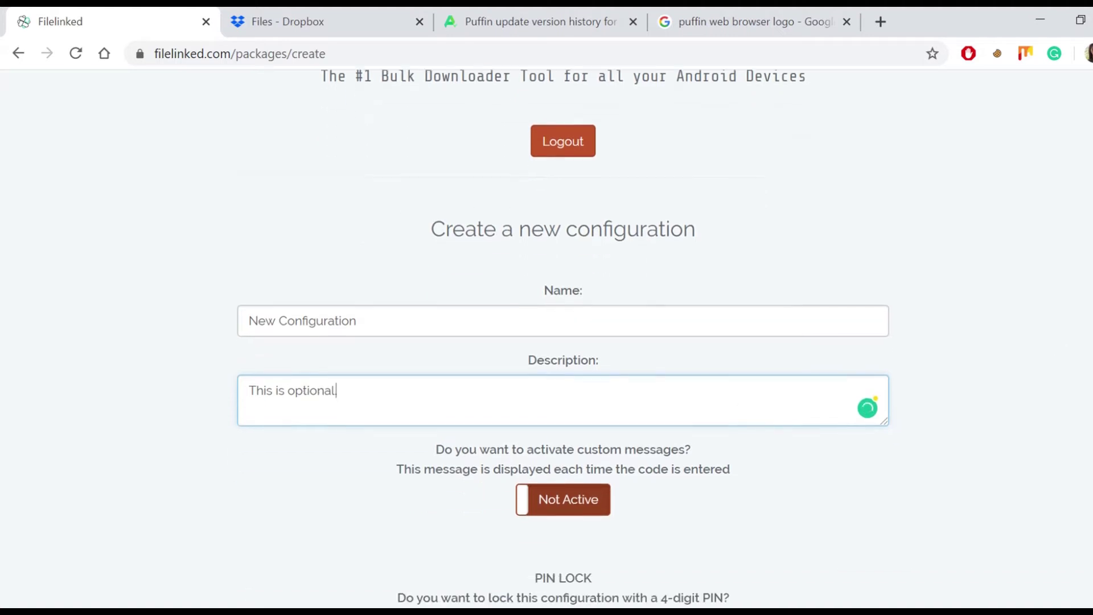
scroll(564, 341, "down", 2)
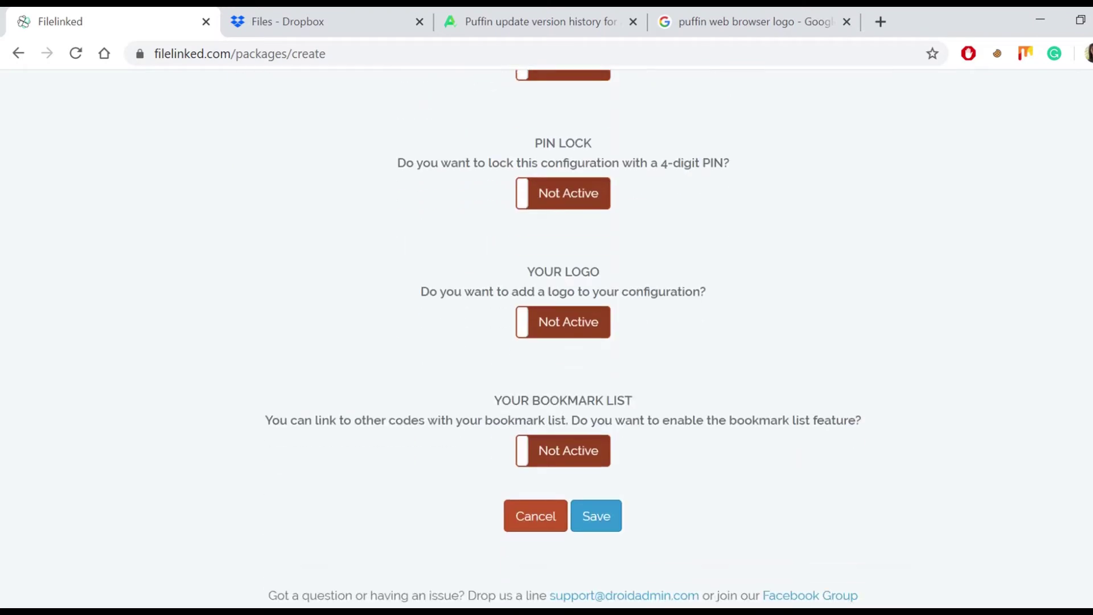
left_click(601, 517)
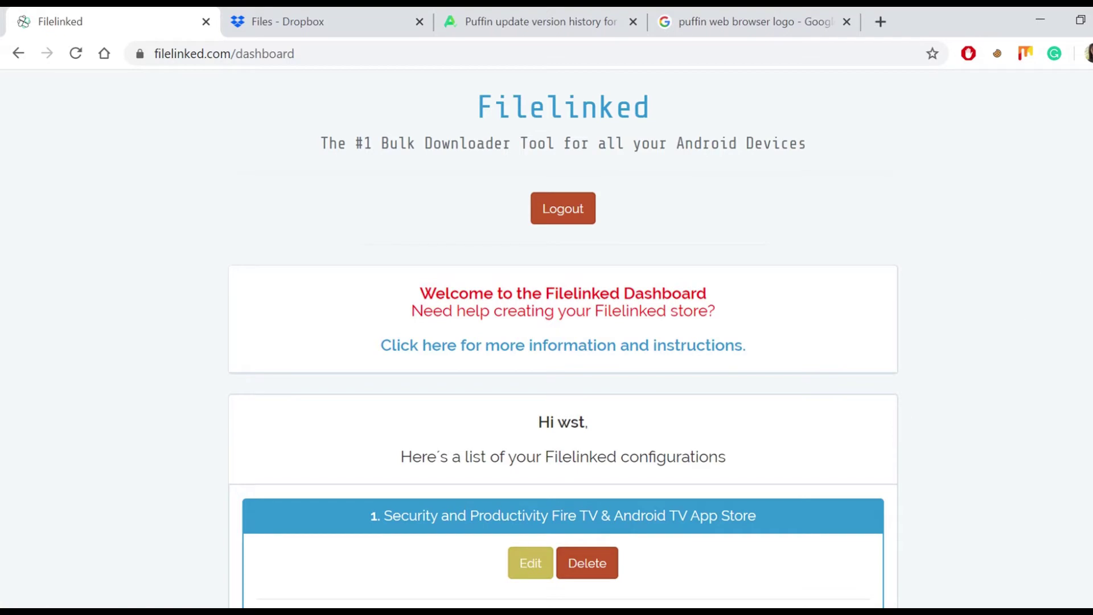
Add a file to New Configuration named 'Puffin Web Browser', leaving Download URL empty.
scroll(563, 342, "down", 20)
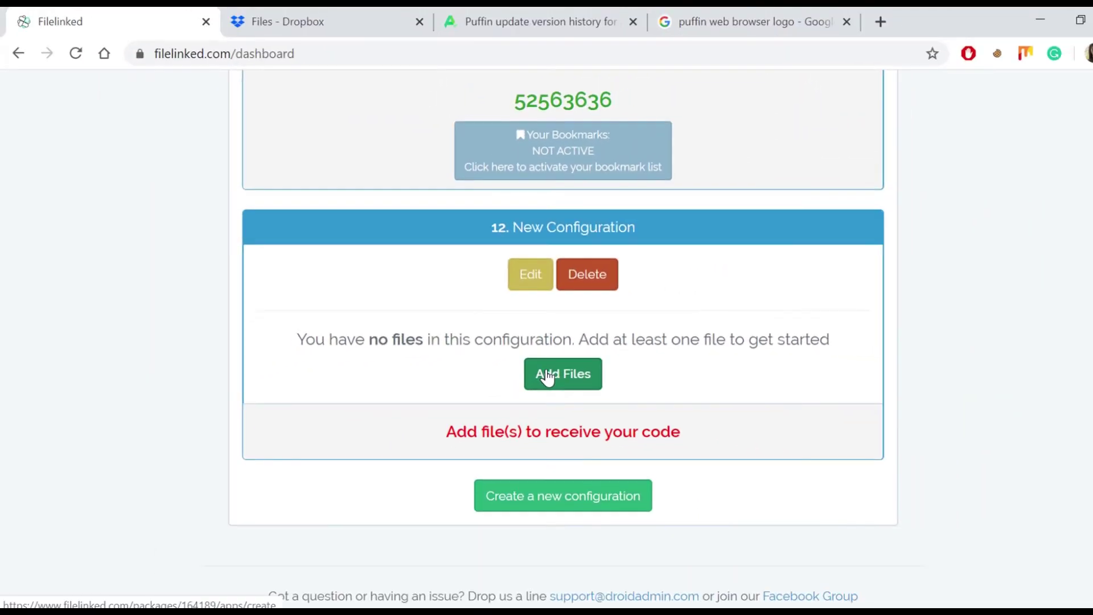
left_click(548, 438)
left_click(334, 328)
type("P")
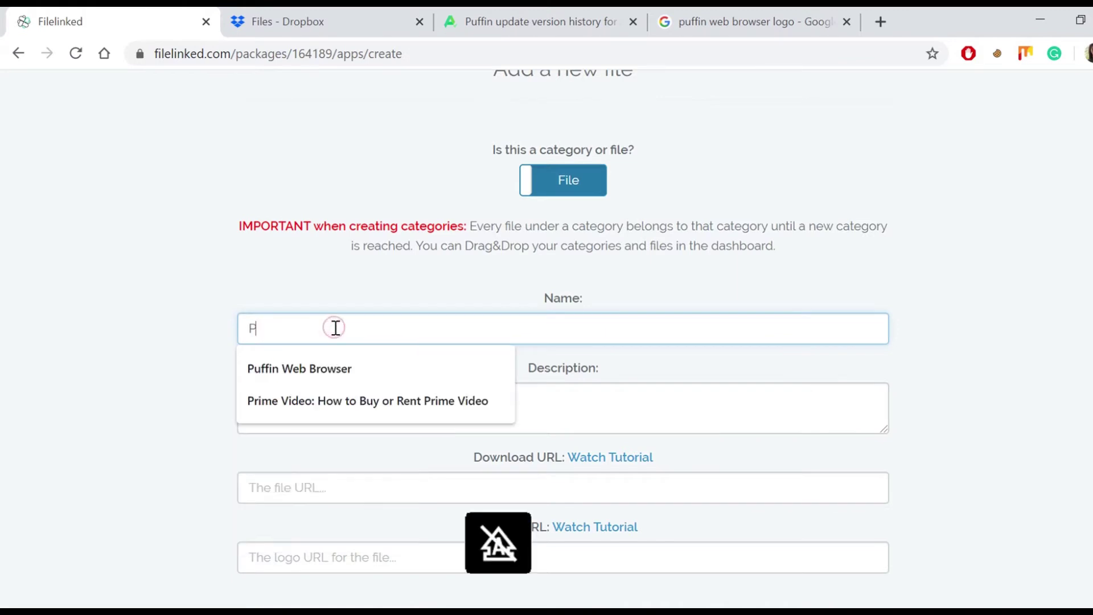
type("uff")
left_click(315, 370)
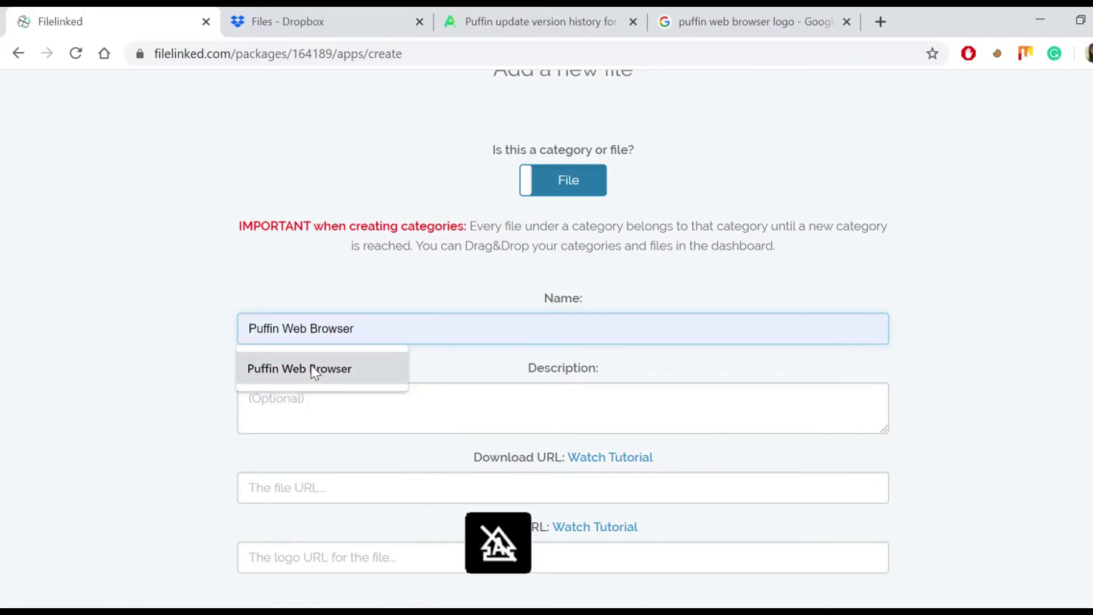
left_click(314, 373)
left_click(312, 489)
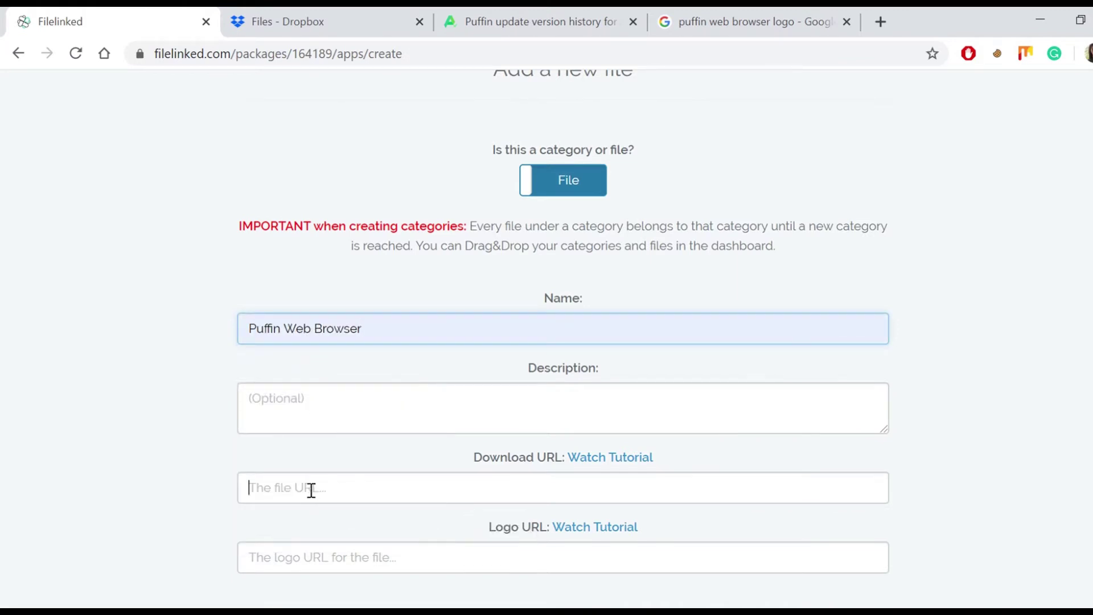
type("?")
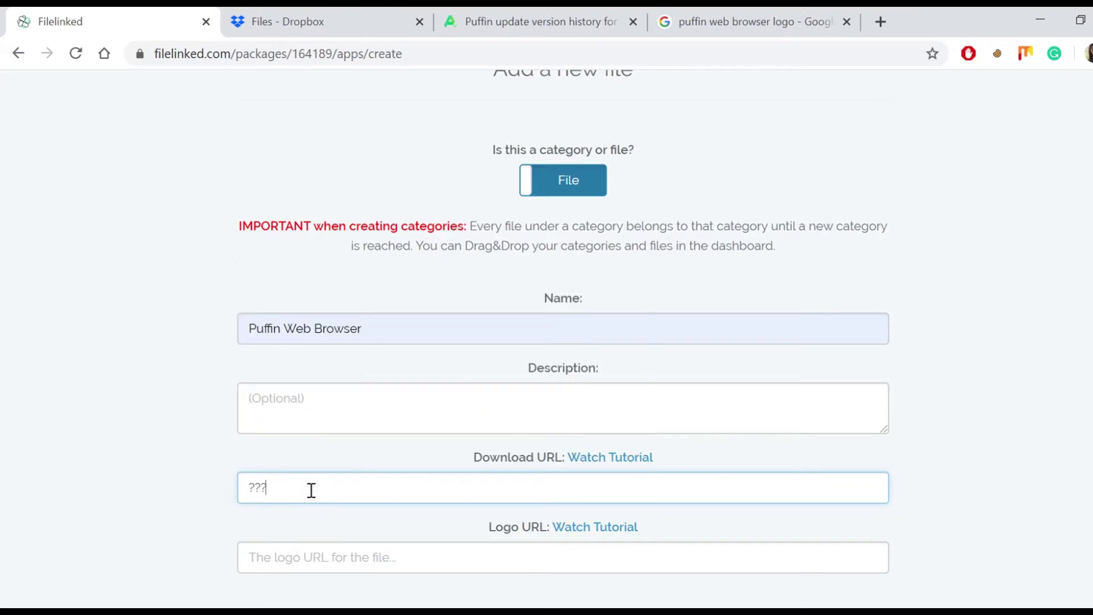
key("BackSpace")
key("BackSpace")
key("BackSpace")
key("BackSpace")
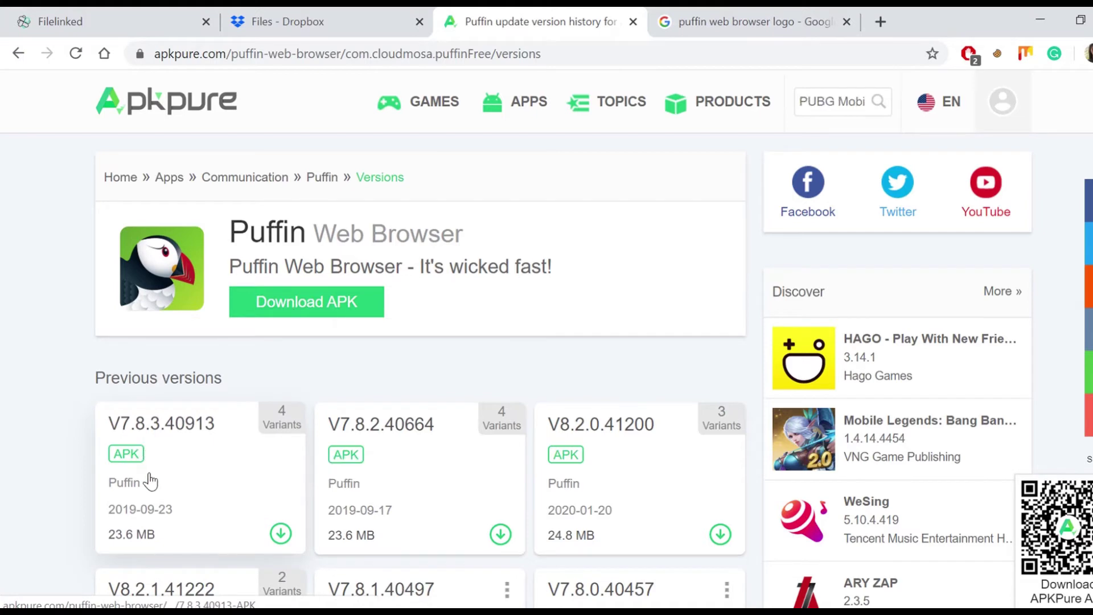
Download the Puffin Web Browser V7.8.3.40913 APK (22.9 MB) from APKPure.
left_click(282, 306)
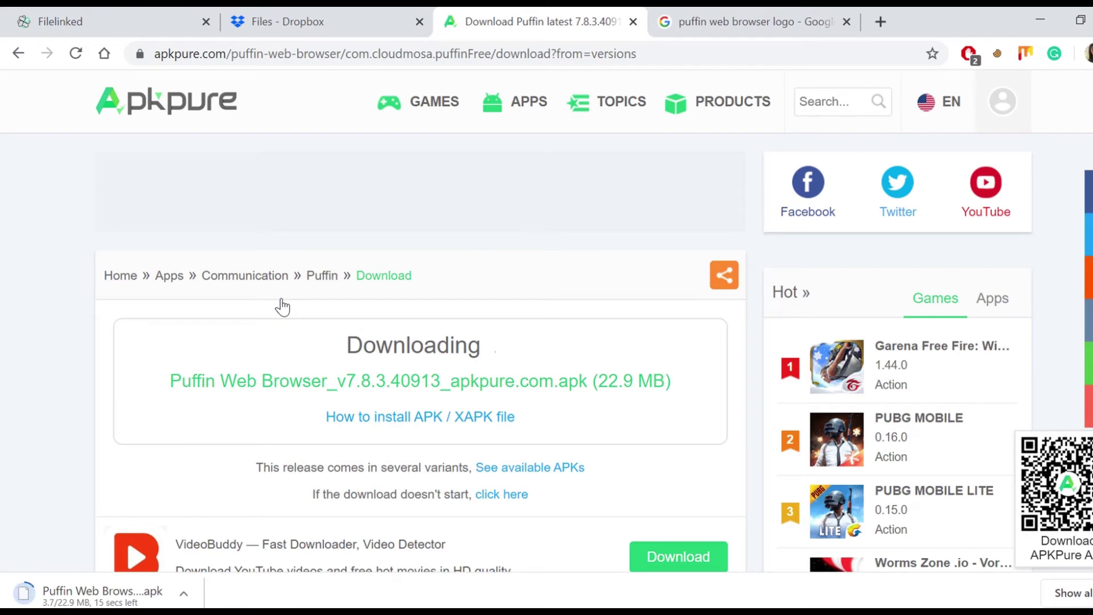
scroll(283, 306, "down", 2)
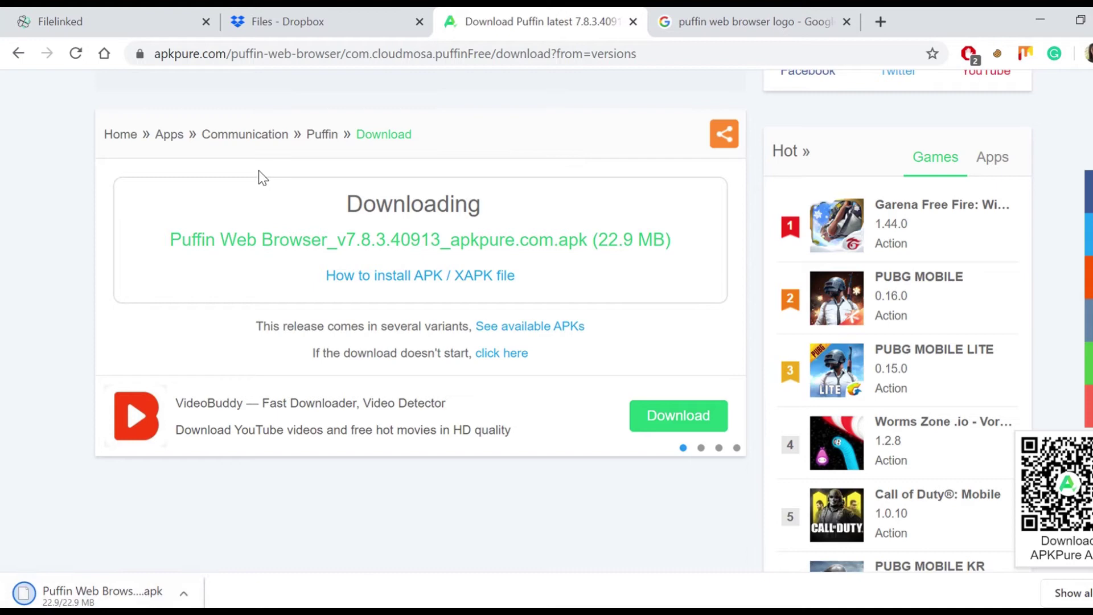
Upload the downloaded Puffin Web Browser APK into Dropbox.
left_click(292, 14)
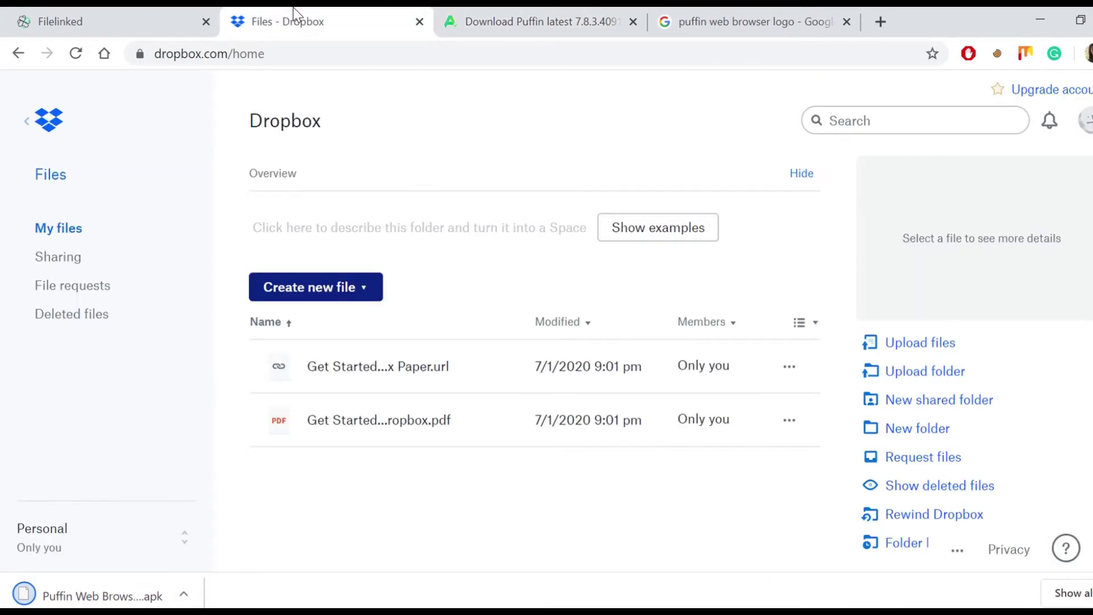
left_click_drag(124, 601, 340, 463)
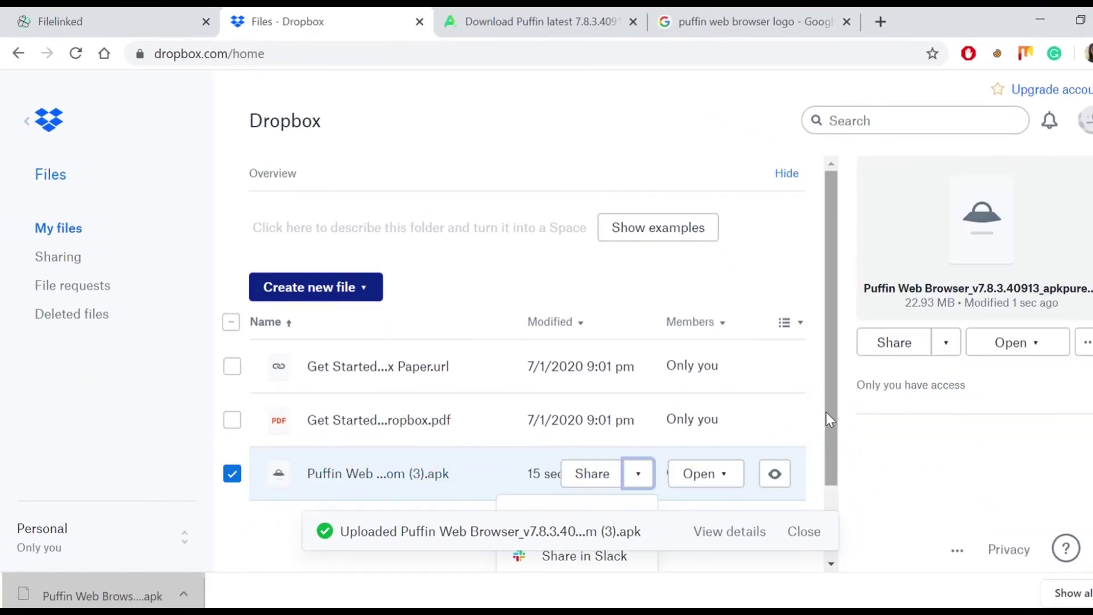
left_click(803, 535)
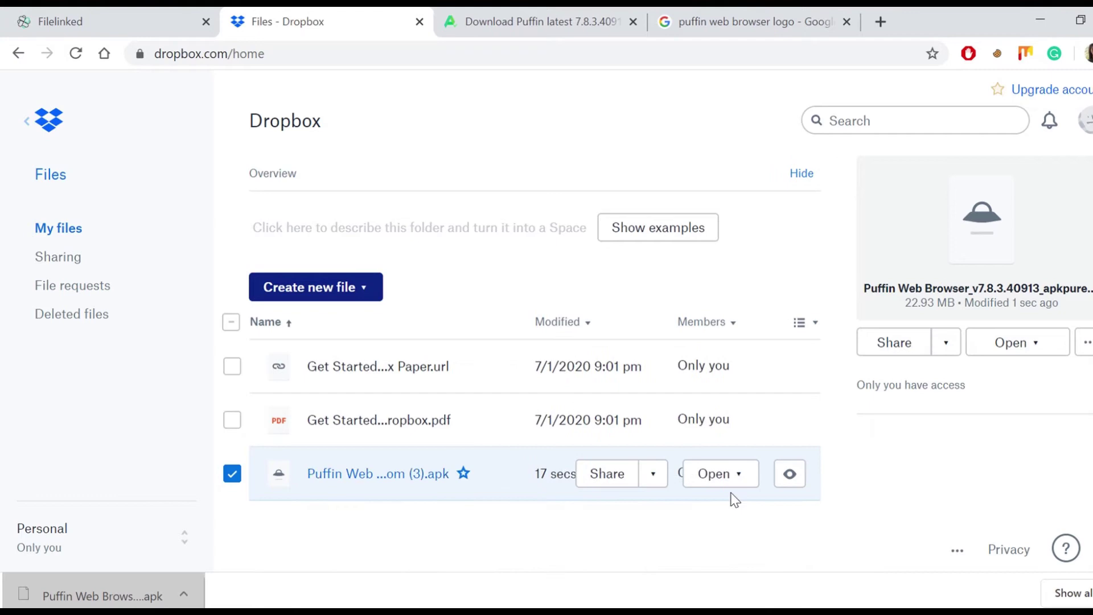
Create a view-only share link for the Puffin APK and copy it.
left_click(774, 473)
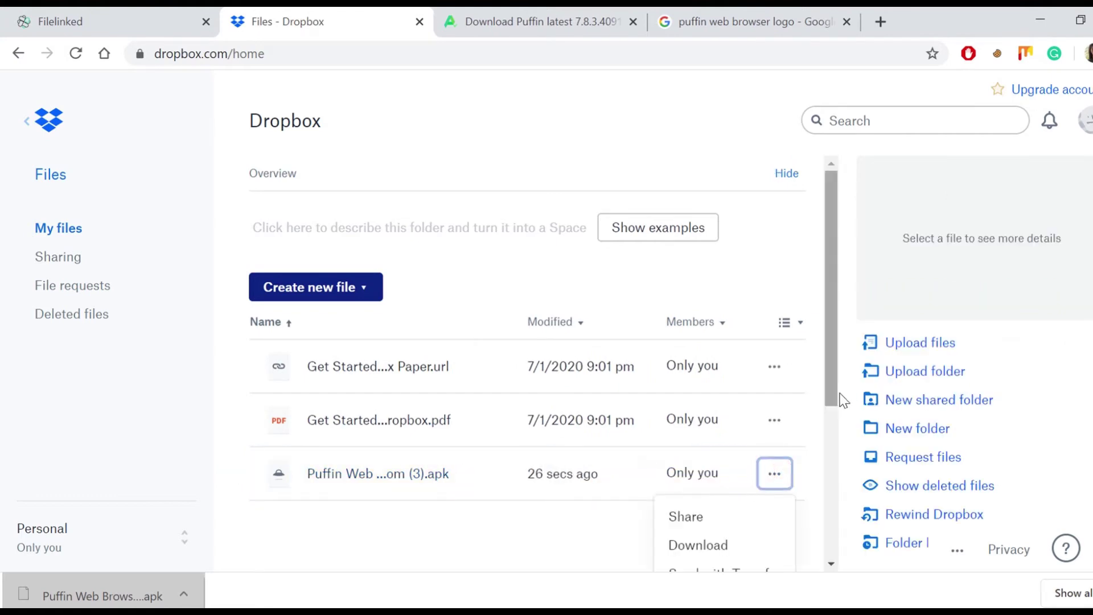
left_click_drag(832, 393, 836, 499)
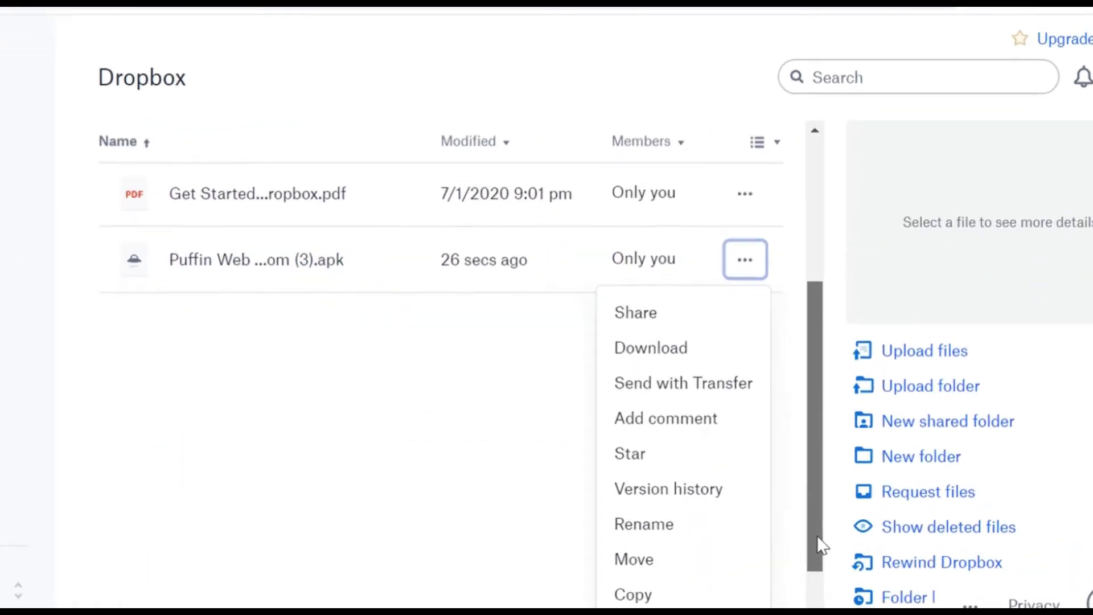
left_click_drag(820, 545, 820, 604)
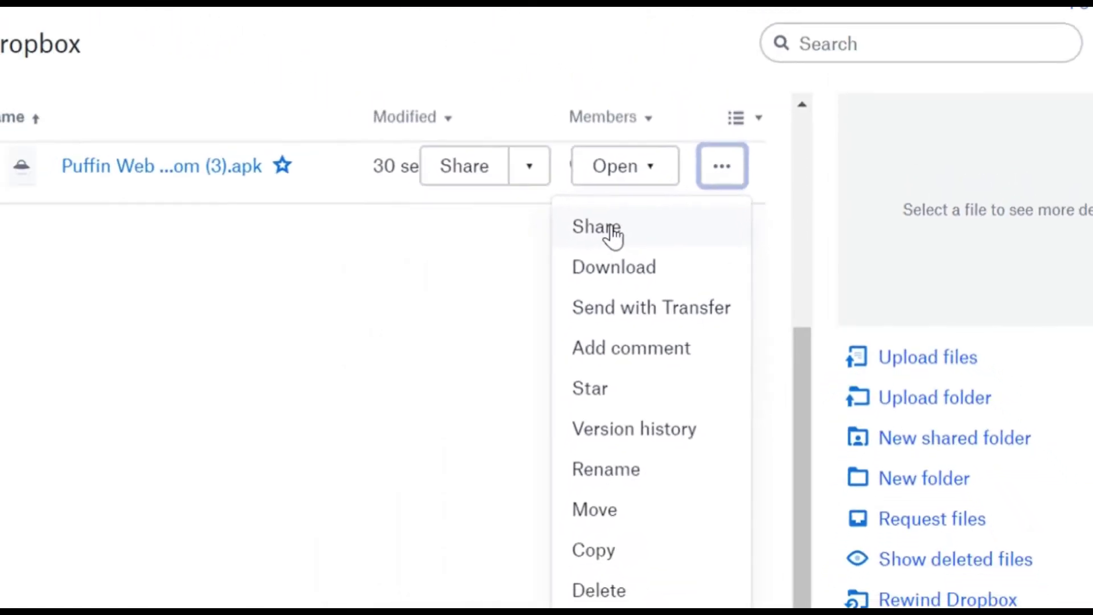
left_click(612, 230)
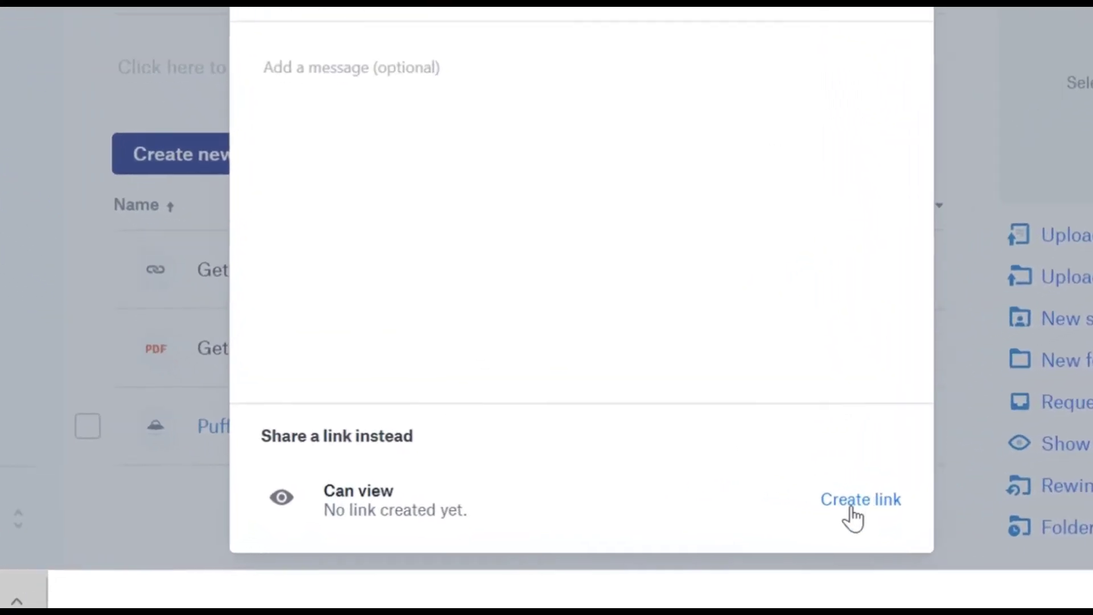
left_click(853, 506)
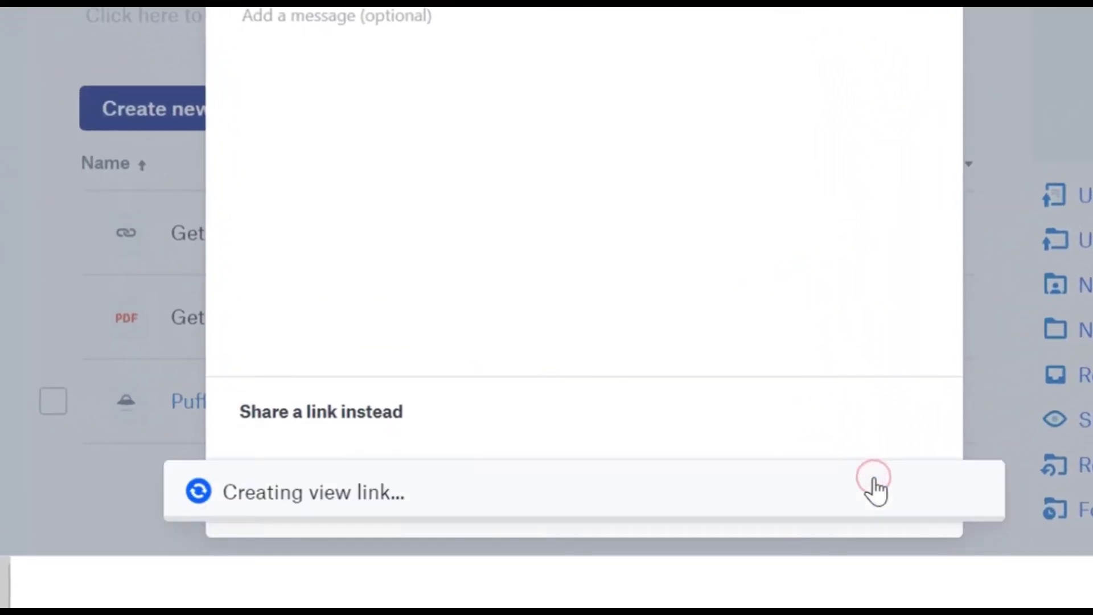
left_click(938, 490)
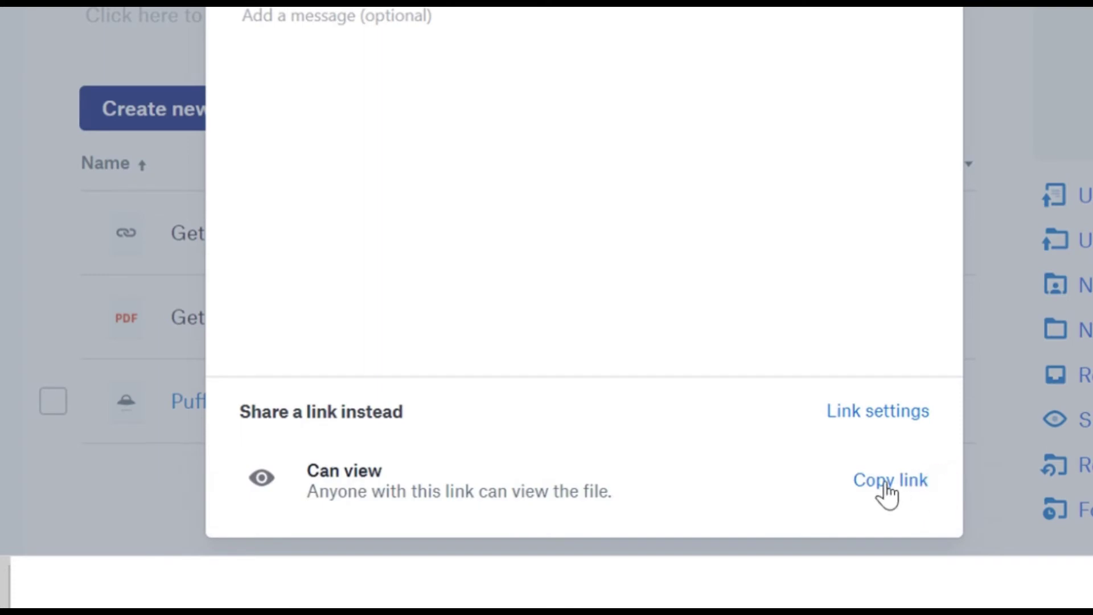
left_click(888, 480)
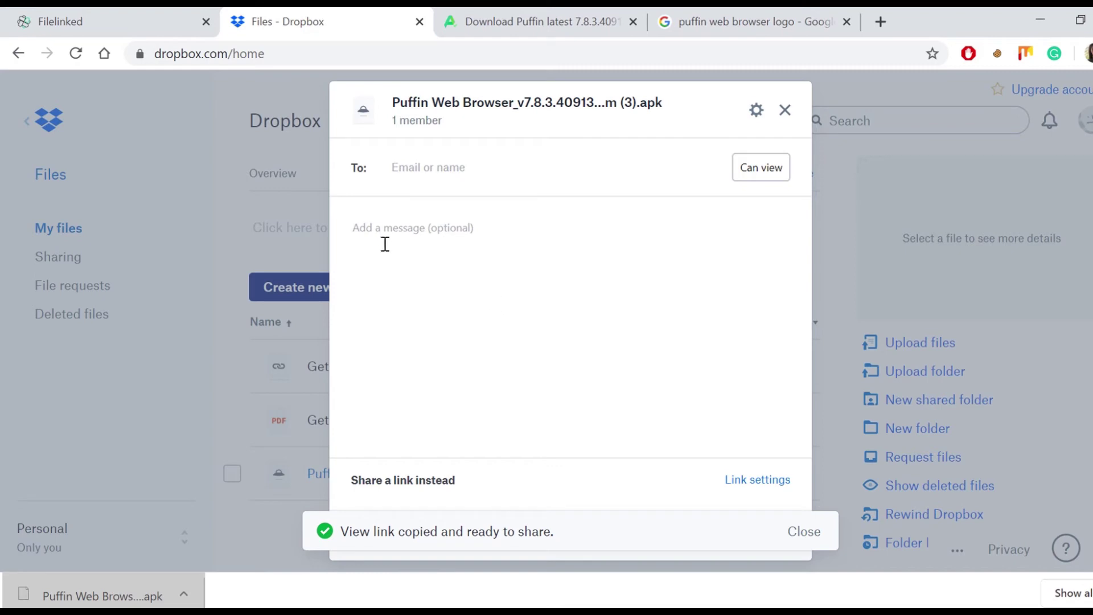
Paste the APK's Dropbox link into Download URL, changing dl=0 to dl=1.
left_click(130, 13)
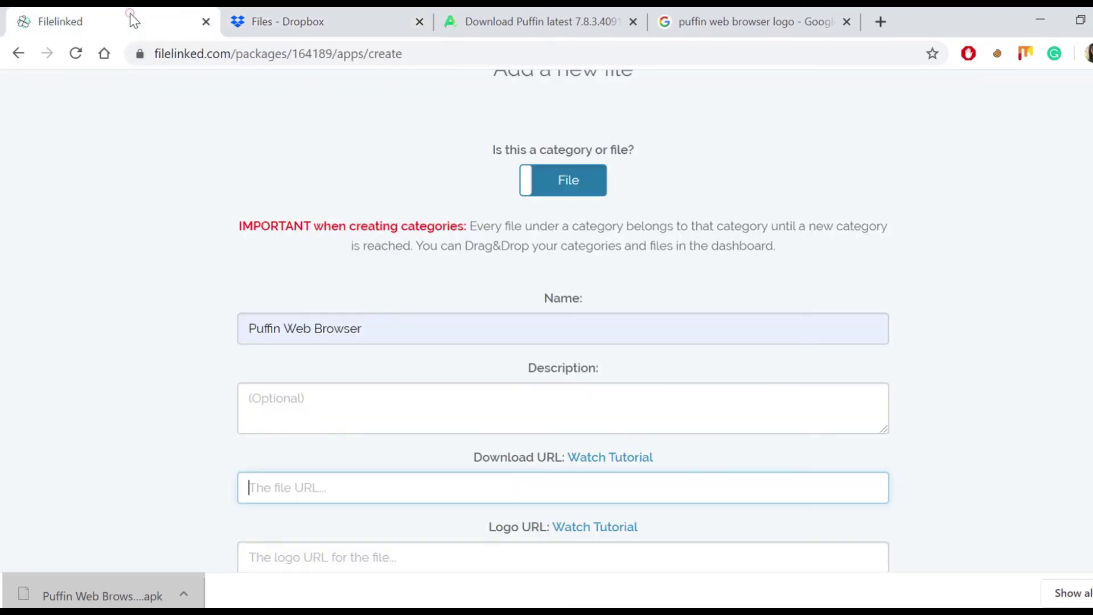
left_click(282, 487)
key("ctrl+v")
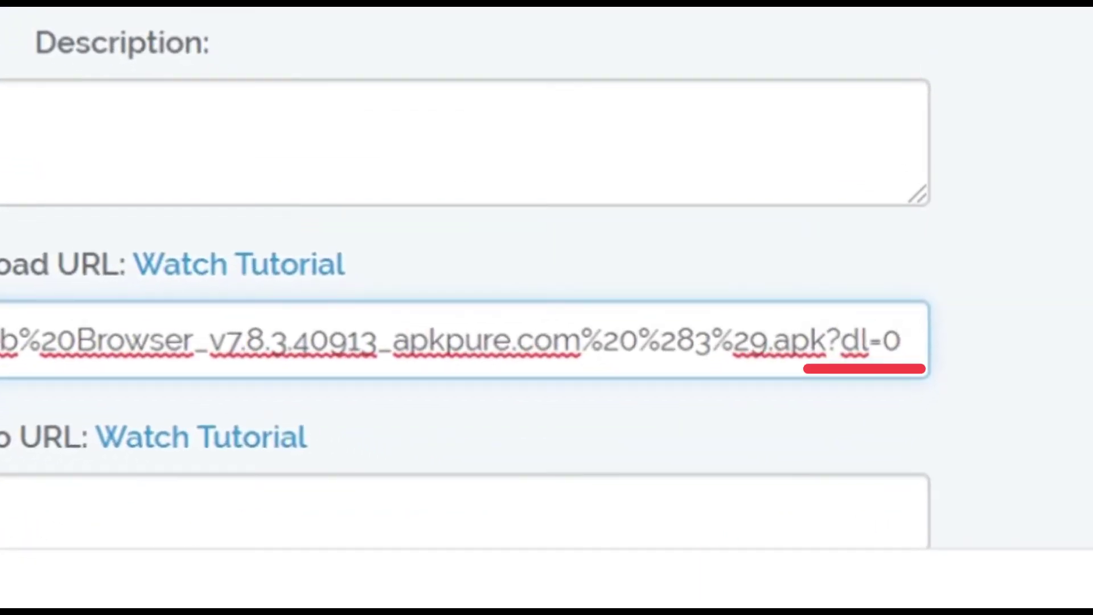
key("BackSpace")
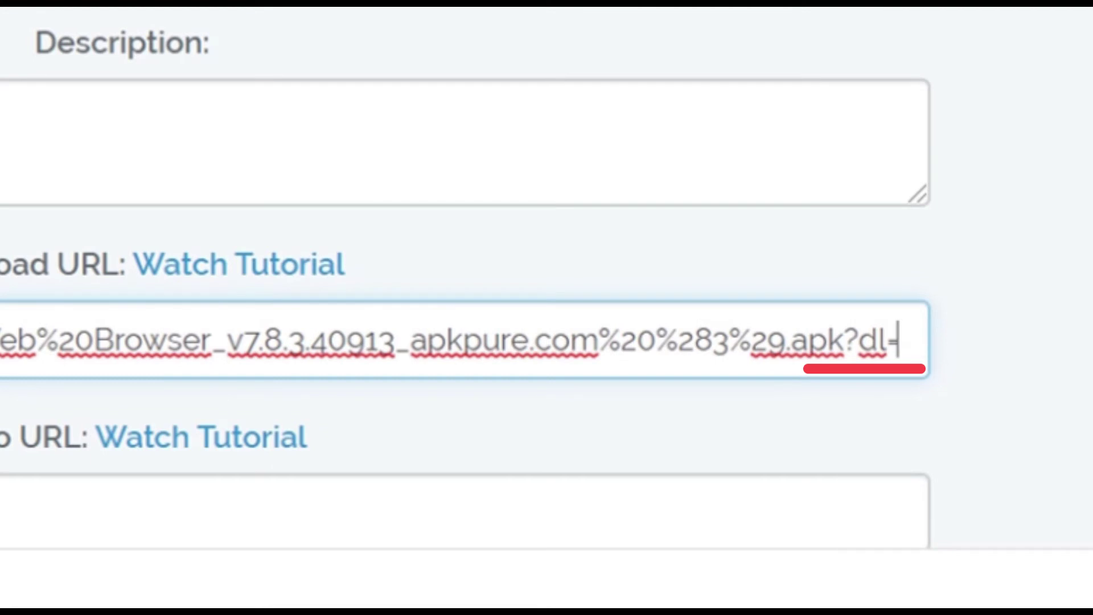
type("1dfm1lcom819sri/Puffin%20W")
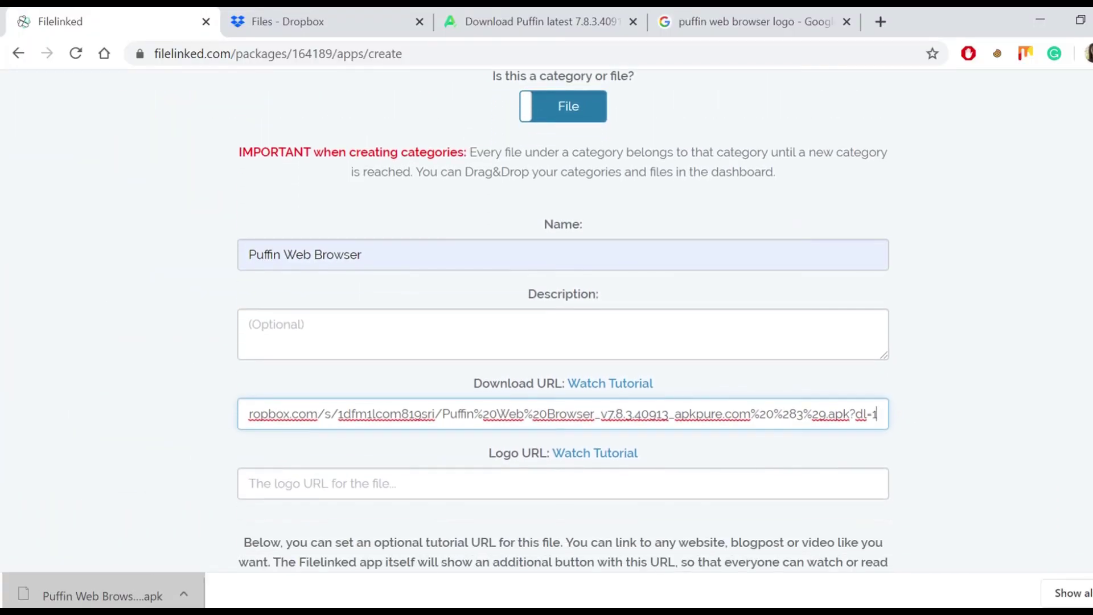
Put the placeholder '???' in the Logo URL field.
scroll(837, 454, "down", 1)
left_click(597, 434)
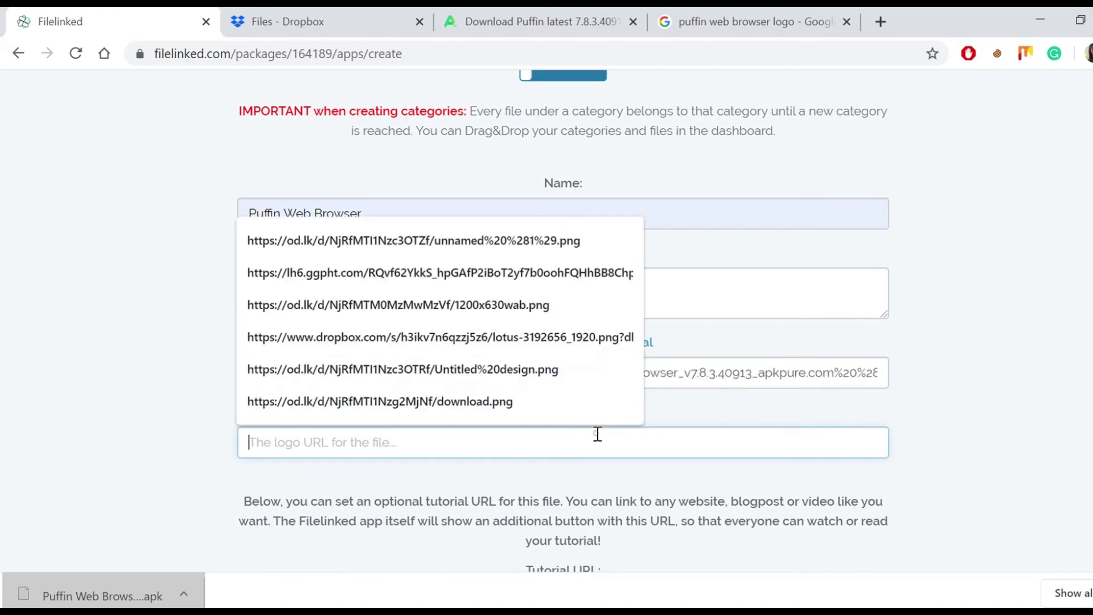
type("???")
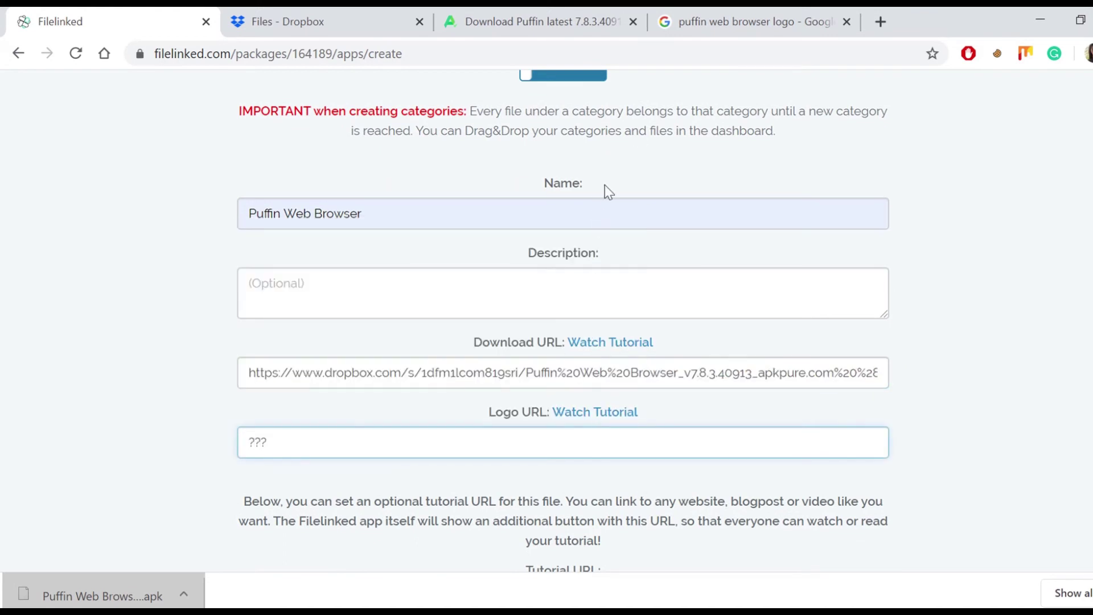
Save the imgbin Puffin logo preview from Google Images as a .jpg file.
left_click(707, 11)
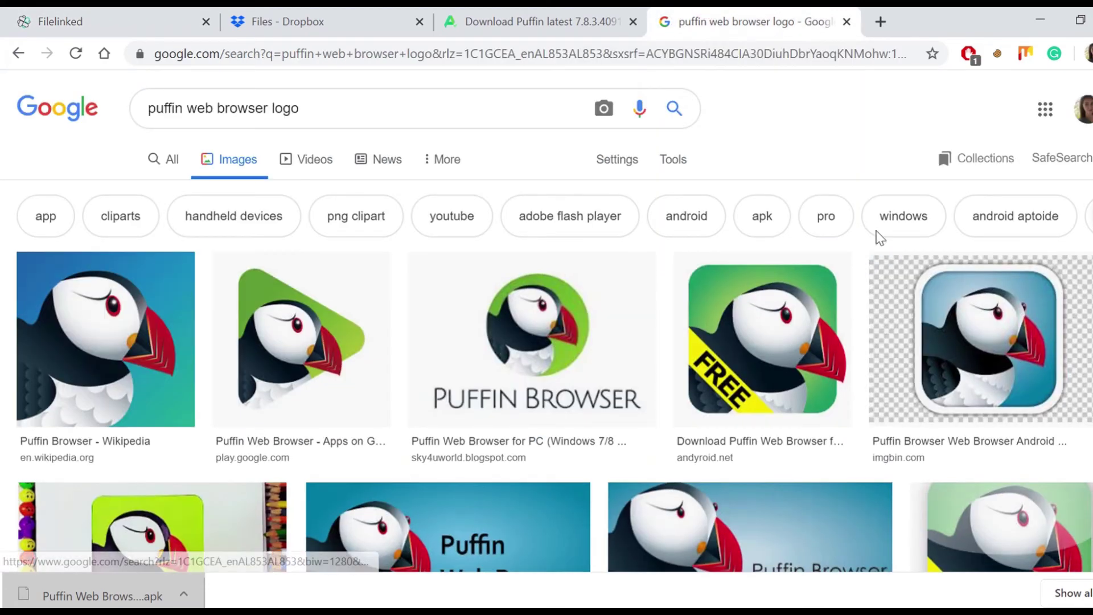
left_click(959, 323)
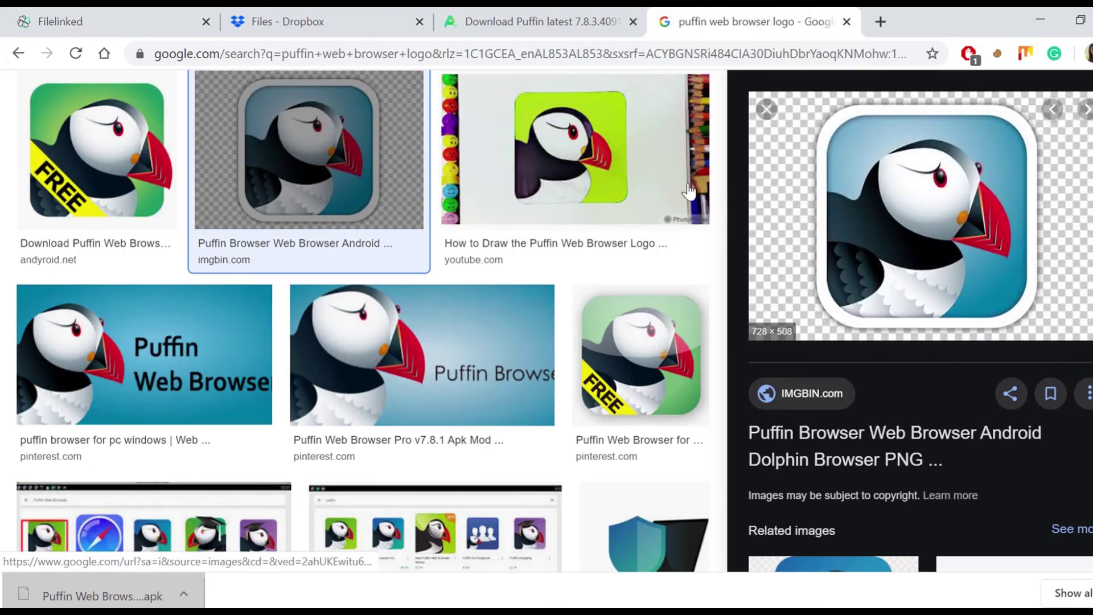
right_click(939, 199)
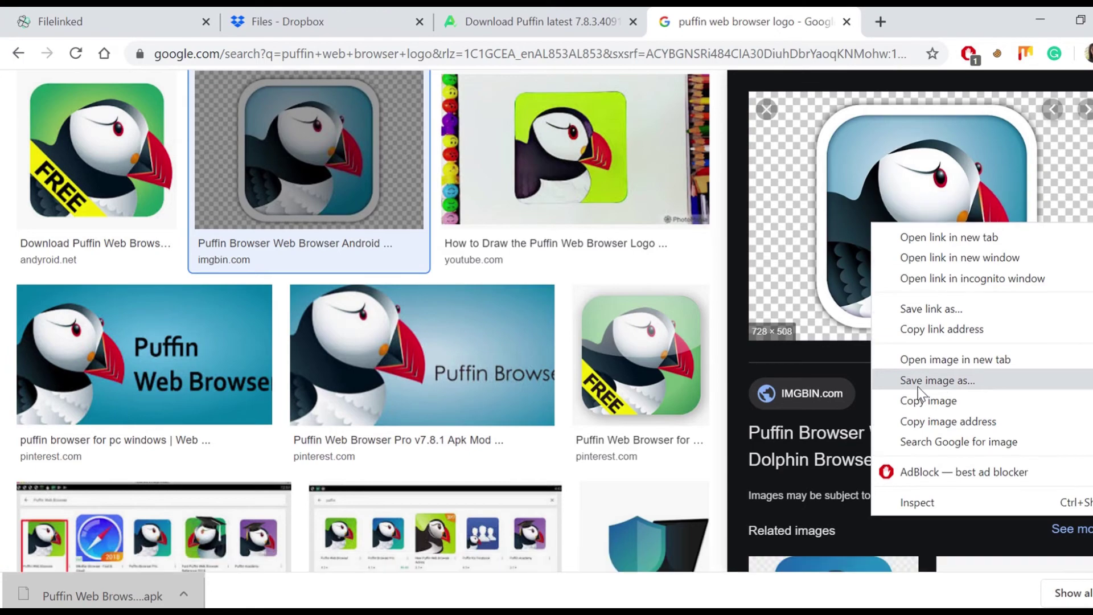
left_click(919, 390)
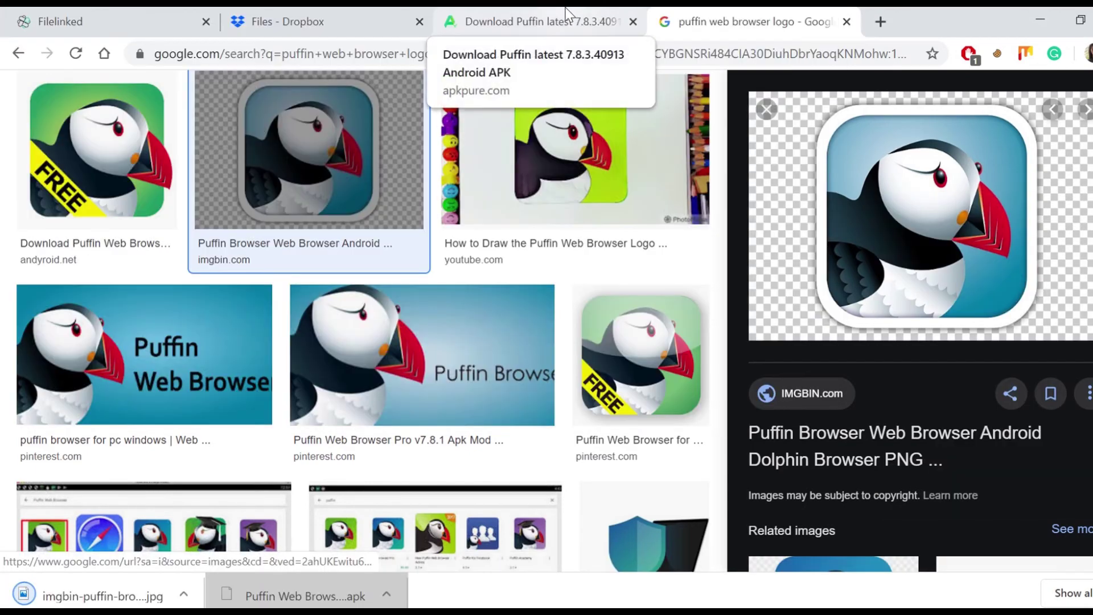
left_click(308, 14)
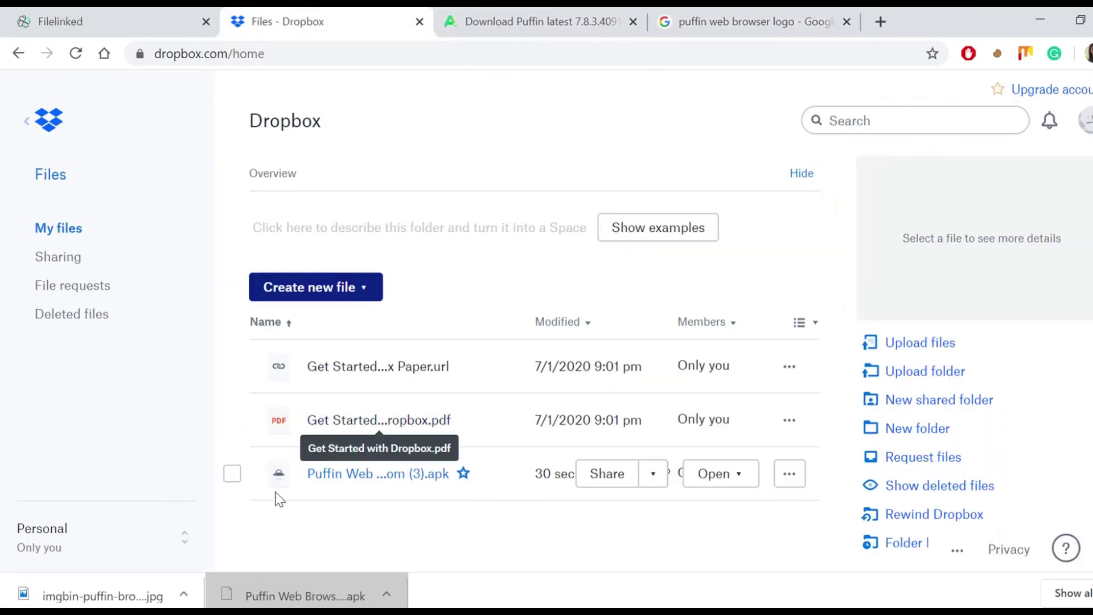
Upload the Puffin logo jpg to Dropbox and copy its new view link.
left_click_drag(122, 592, 285, 500)
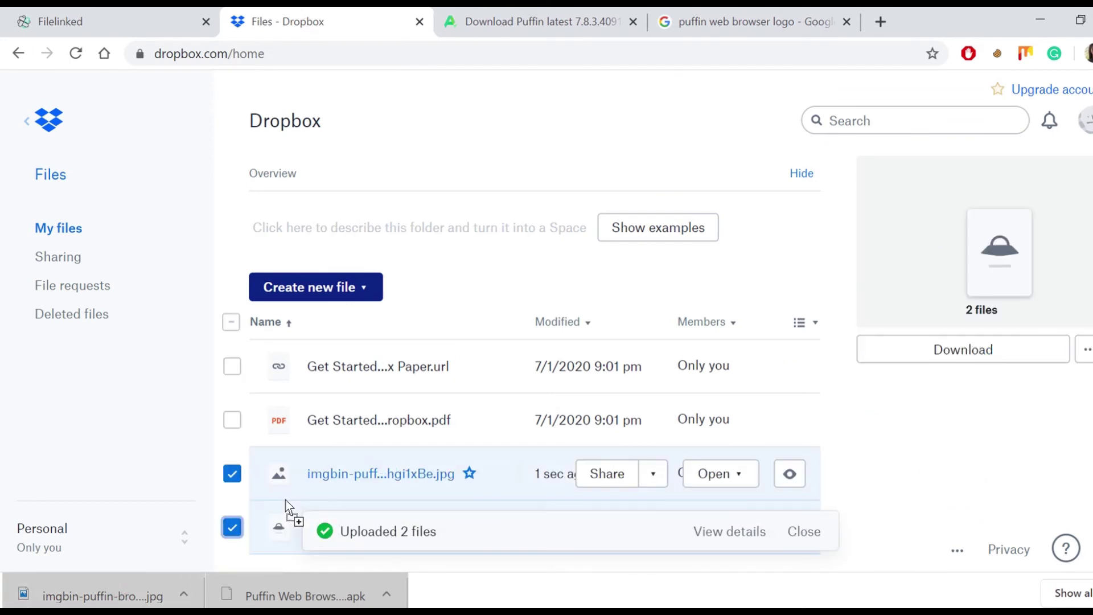
left_click(607, 475)
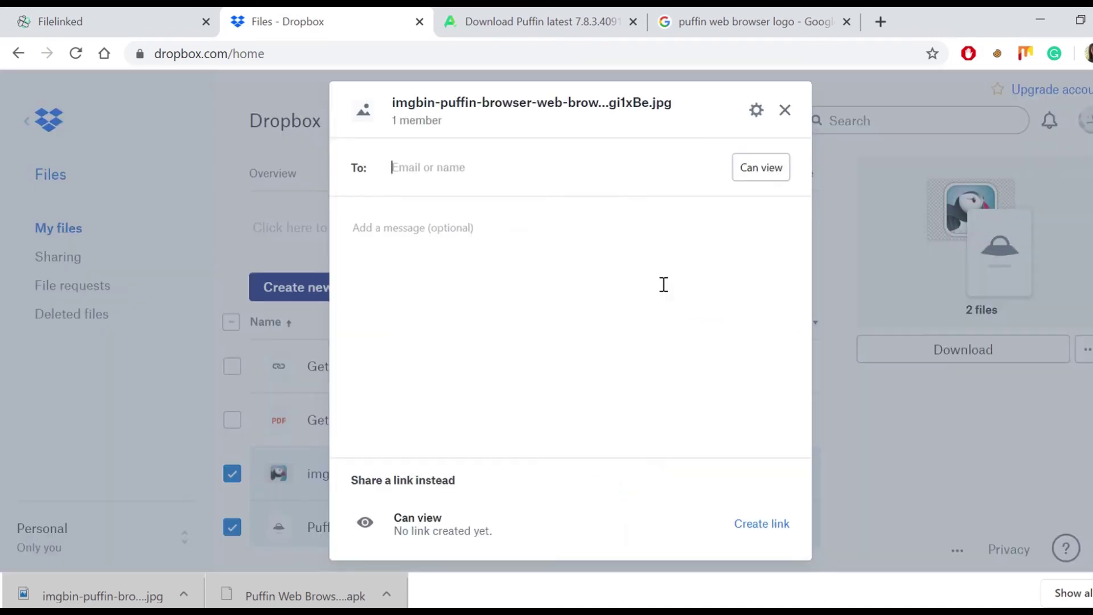
left_click(743, 523)
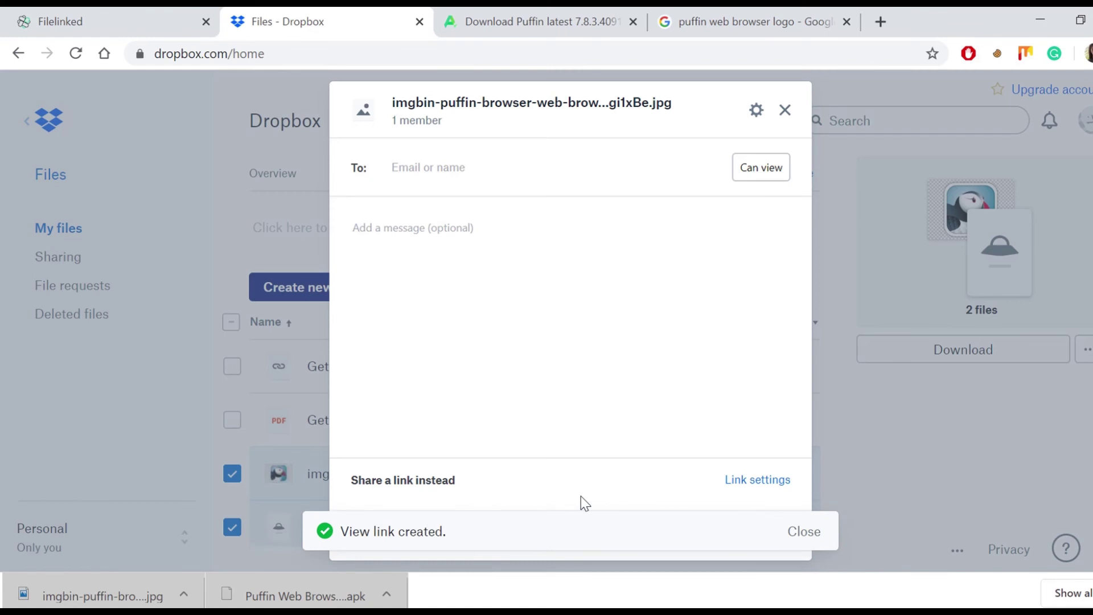
left_click(808, 536)
left_click(766, 524)
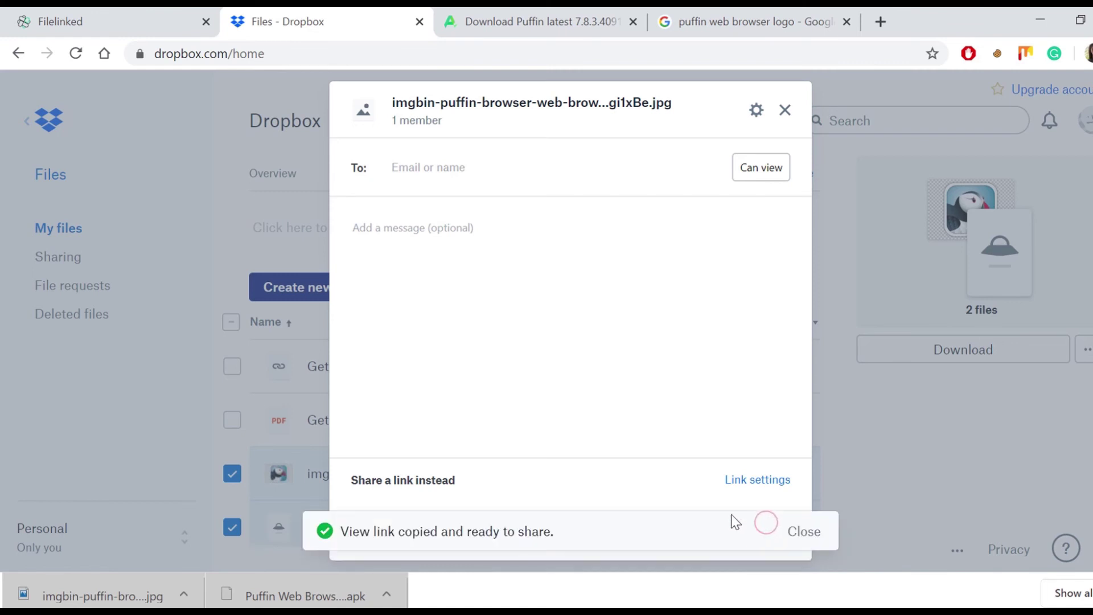
Replace '???' in Logo URL with the logo's Dropbox link ending dl=1, then save the file.
left_click(108, 18)
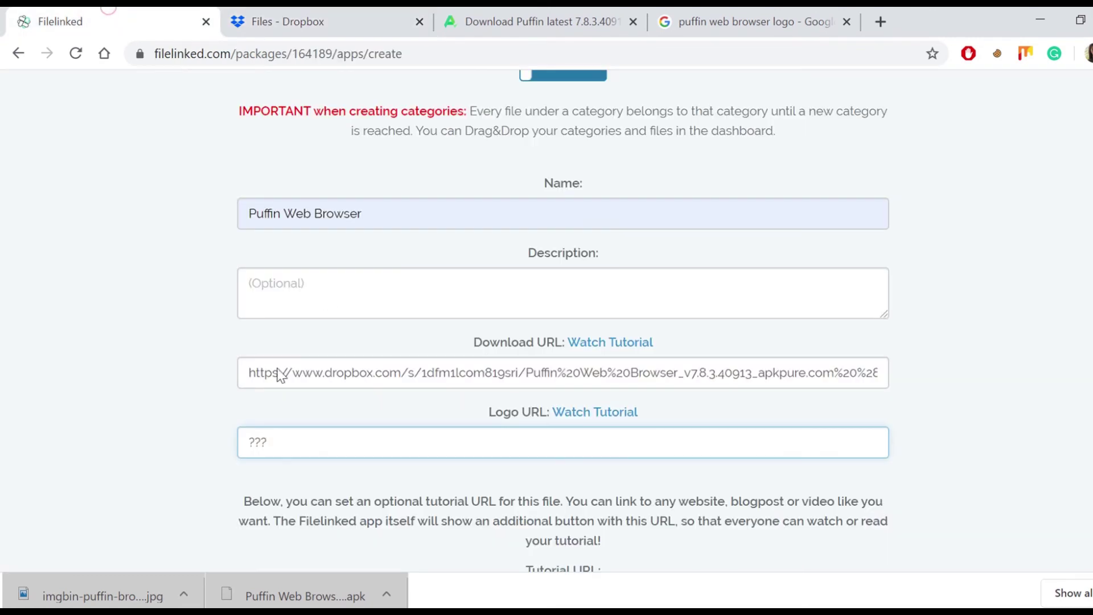
key("BackSpace")
key("BackSpace")
key("BackSpace")
key("ctrl+v")
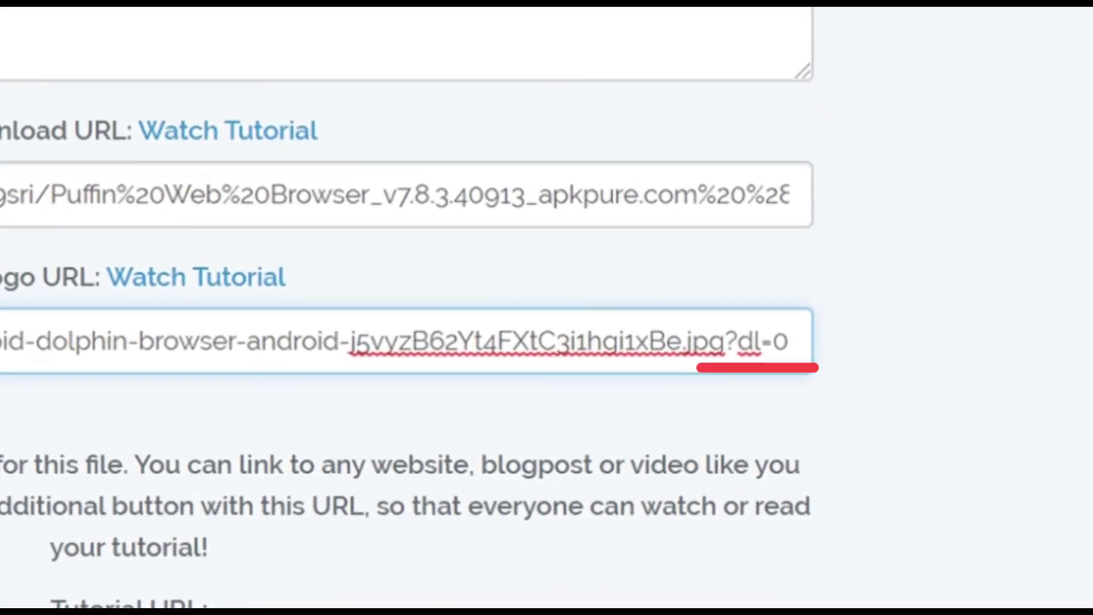
key("BackSpace")
type("1")
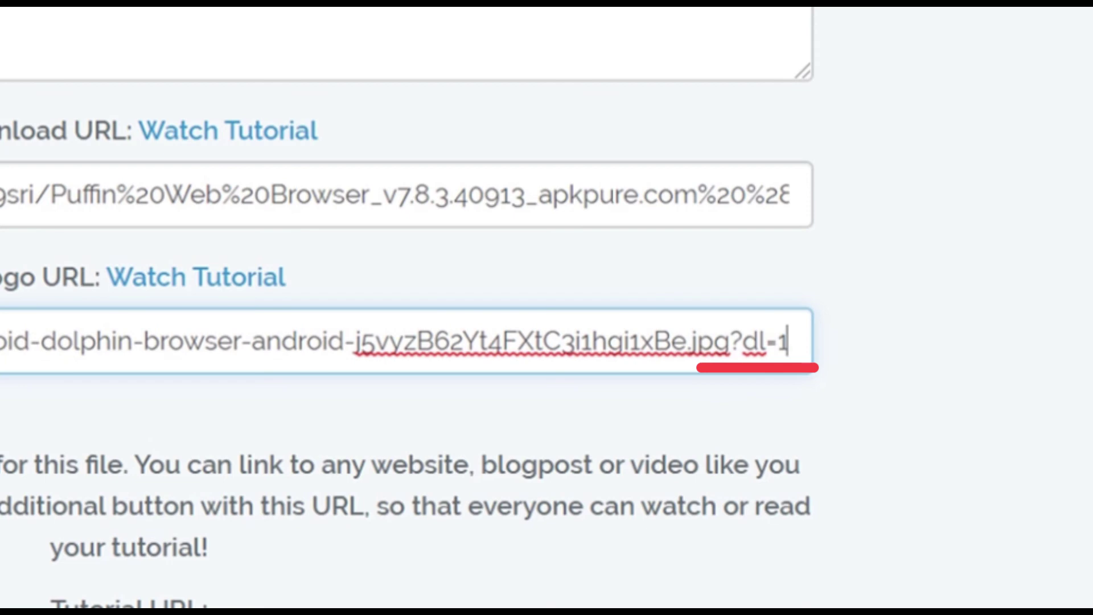
scroll(563, 319, "down", 2)
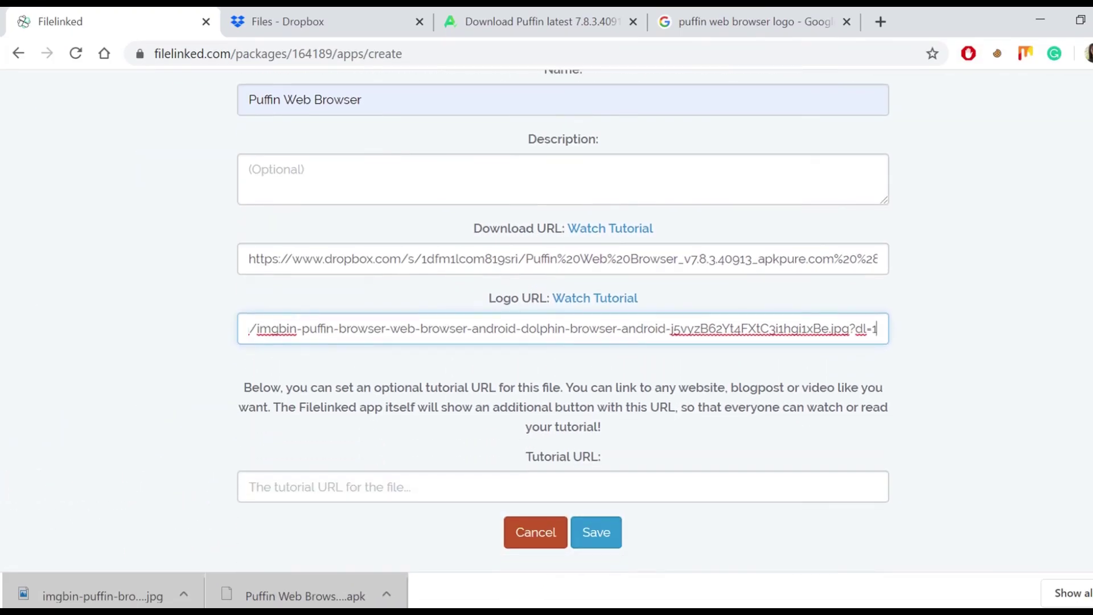
scroll(564, 309, "down", 1)
left_click(586, 472)
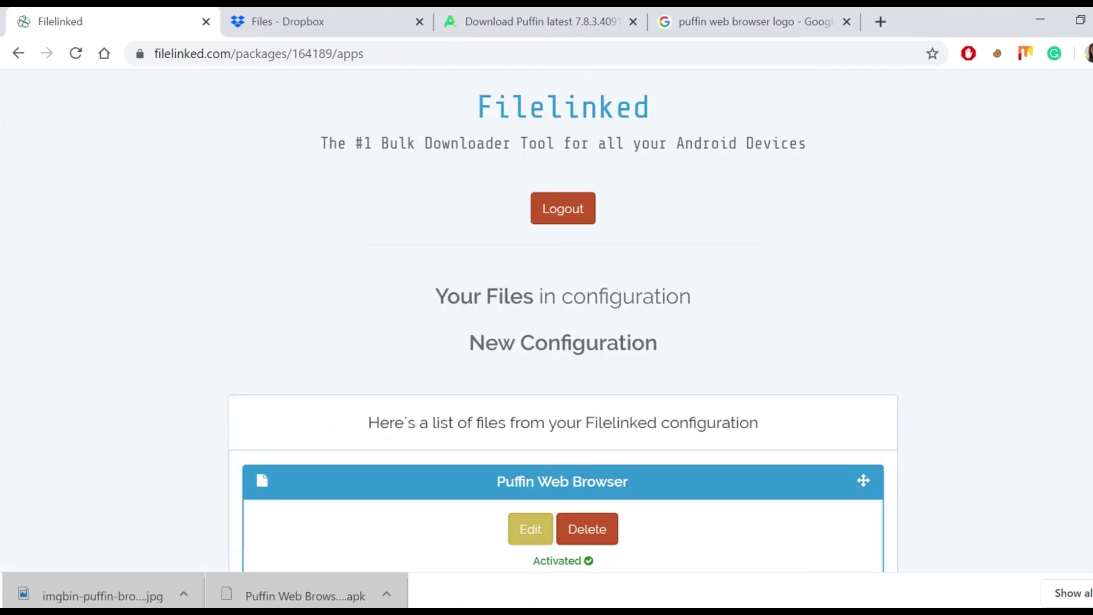
Go back to the dashboard and scroll to New Configuration's card showing 1 file and its code.
scroll(564, 319, "down", 3)
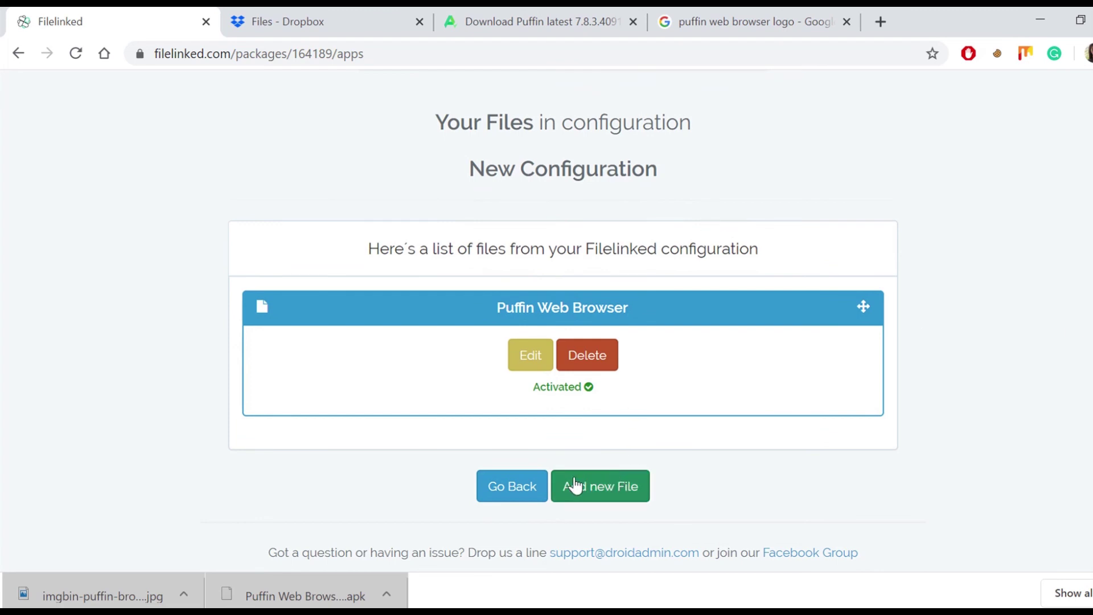
left_click(517, 487)
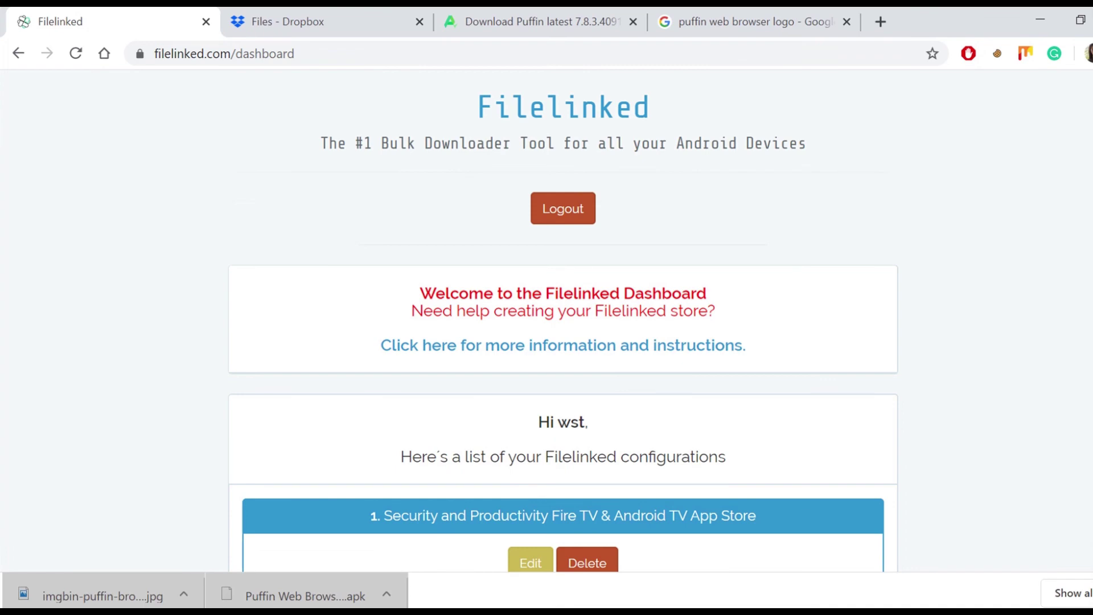
scroll(562, 319, "down", 6)
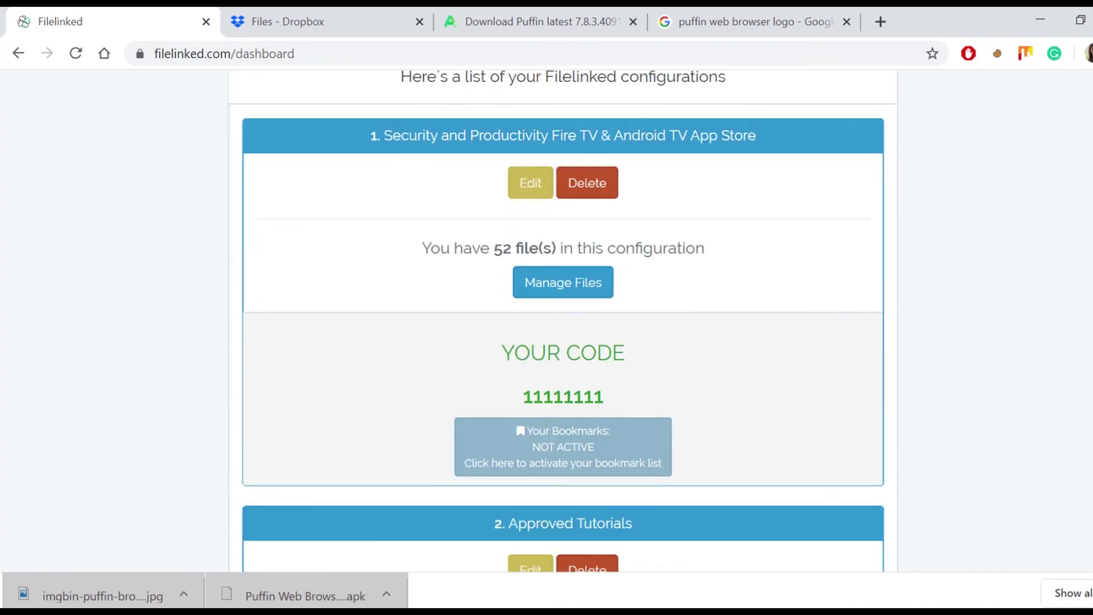
scroll(563, 319, "down", 20)
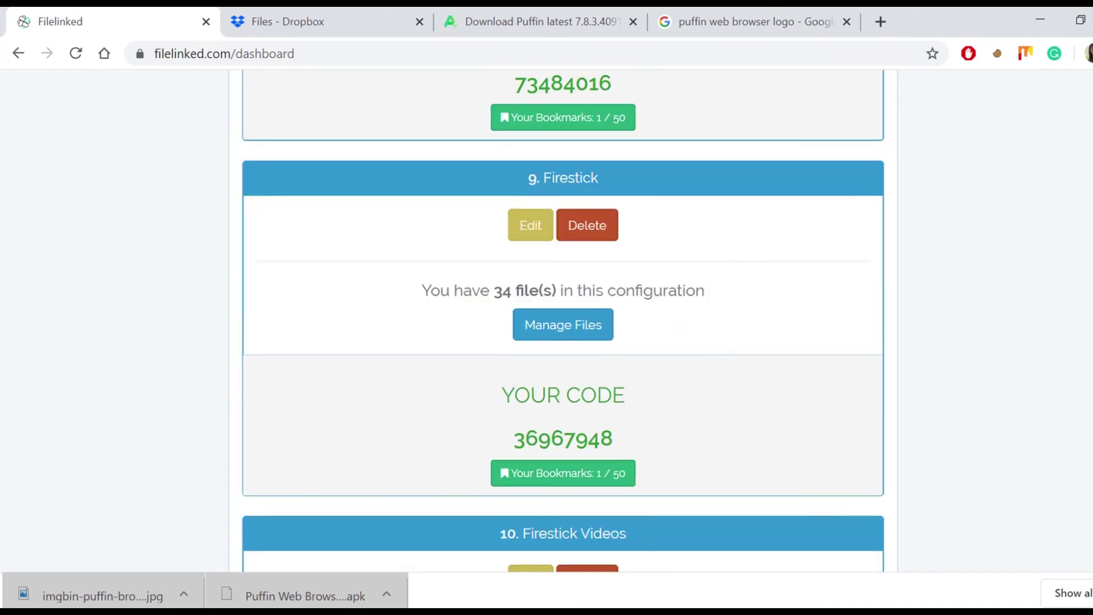
scroll(563, 319, "down", 13)
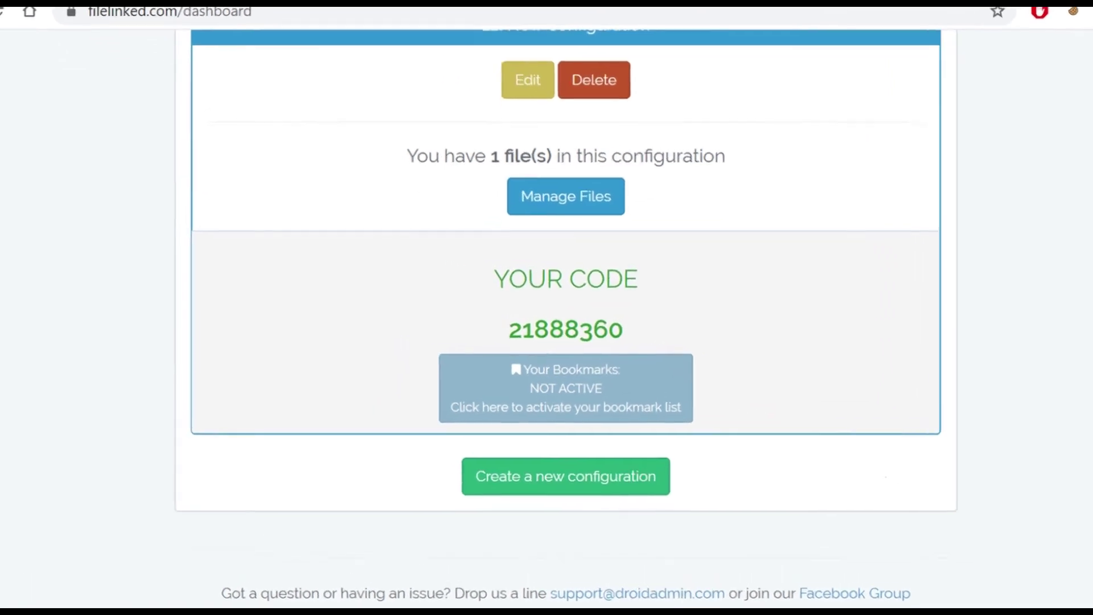